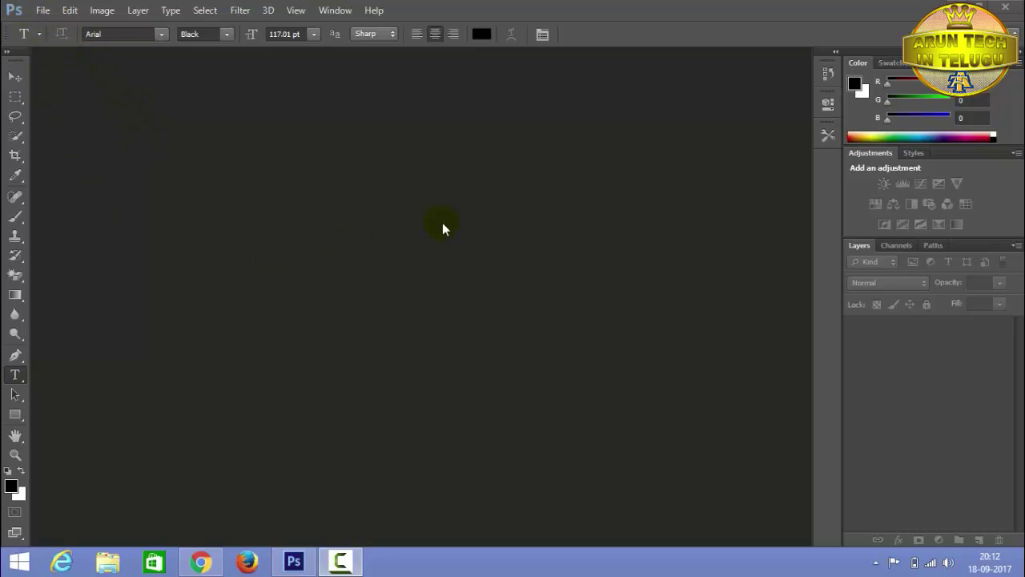
Step: Create the Untitled-1 document at 1280×720 pixels, 72 ppi, with White background contents
click(49, 6)
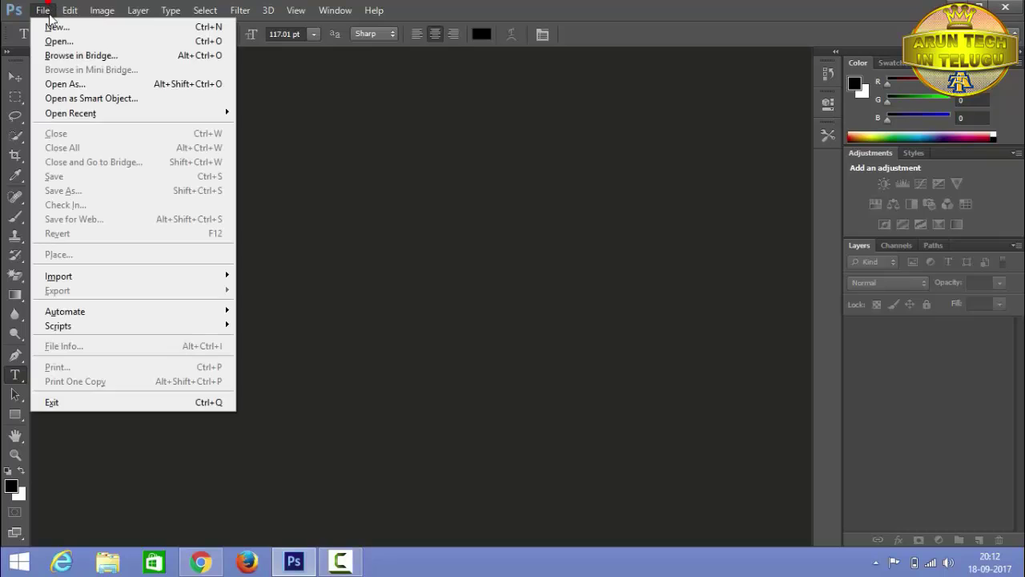
click(47, 24)
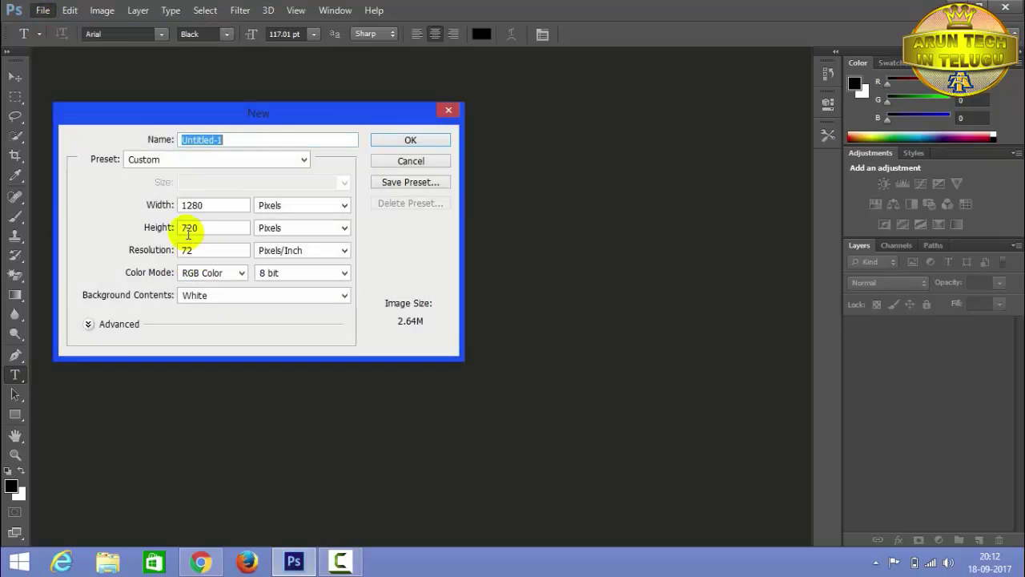
drag(138, 116, 174, 165)
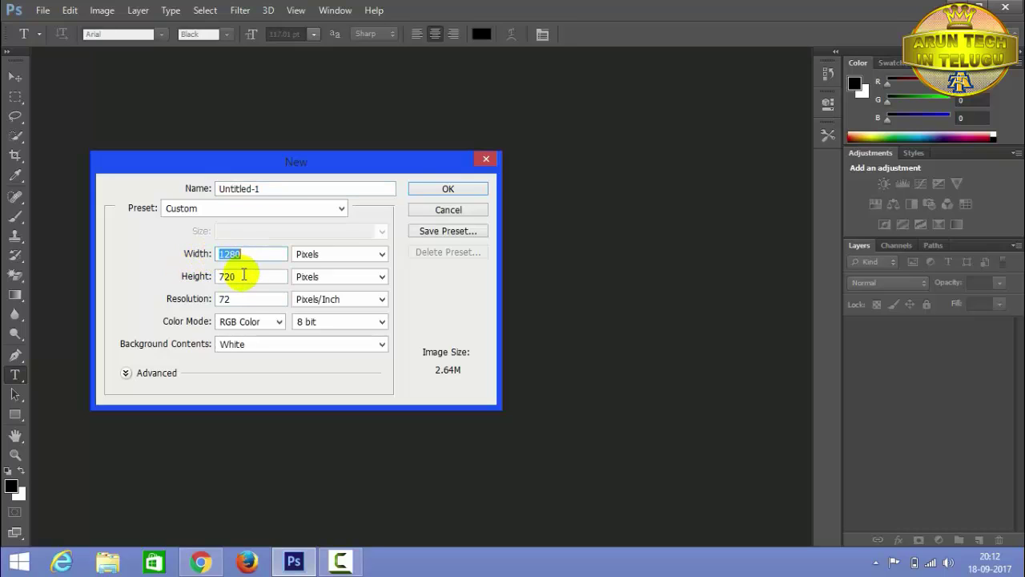
drag(244, 275, 192, 276)
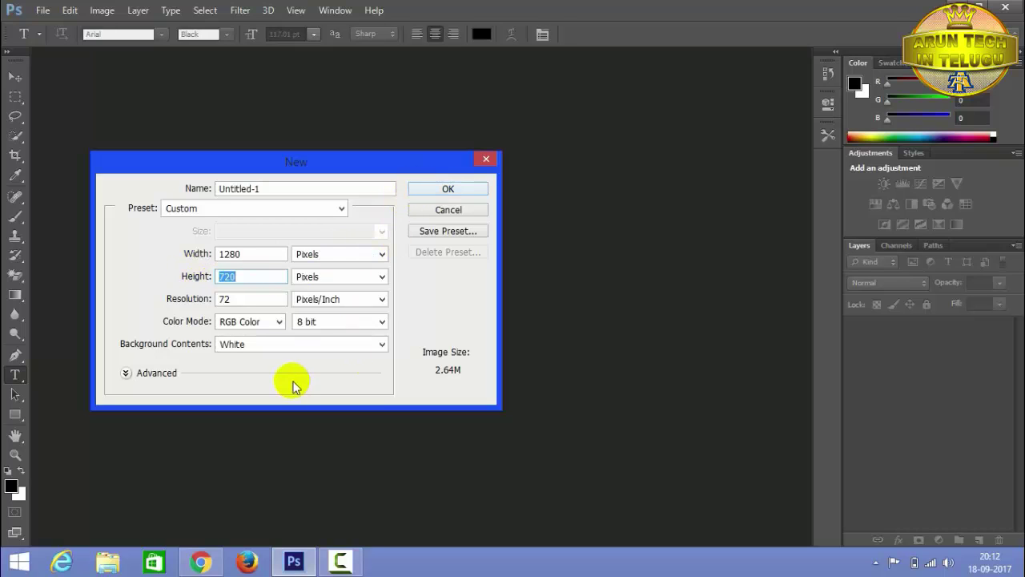
click(270, 344)
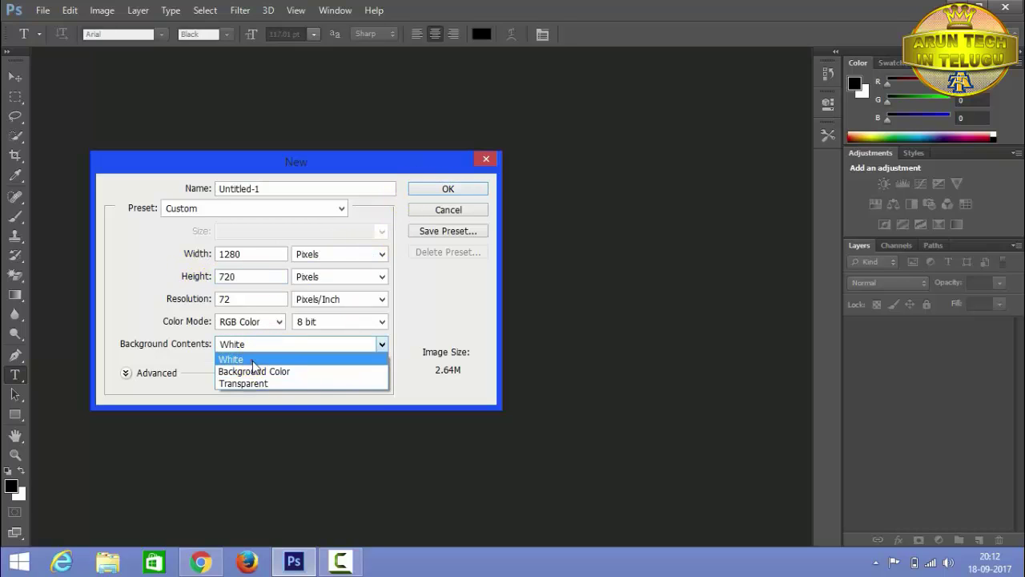
click(252, 358)
click(466, 190)
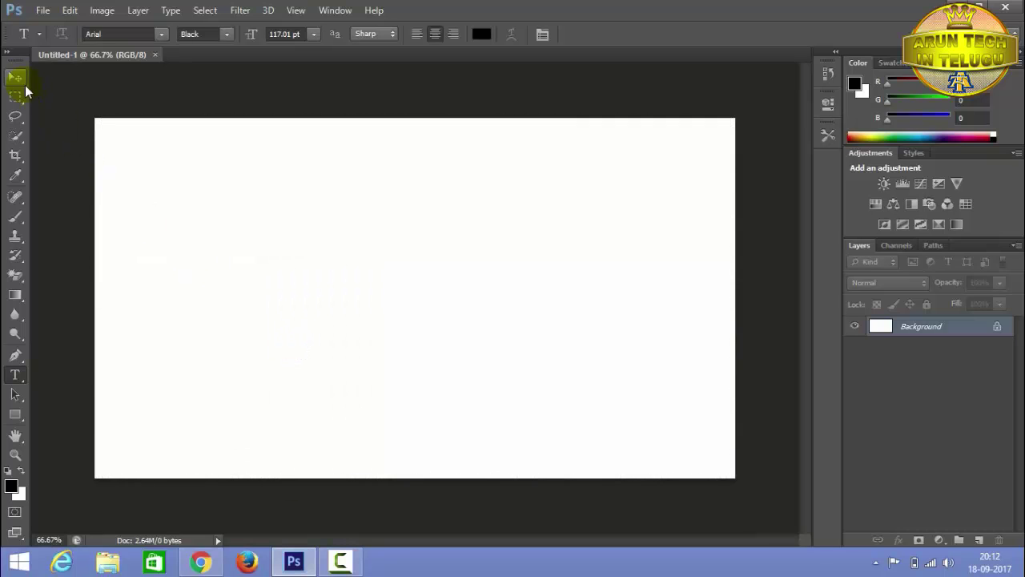
Step: Place an empty Arial Black 117.01 pt text layer near the canvas top-left
click(16, 76)
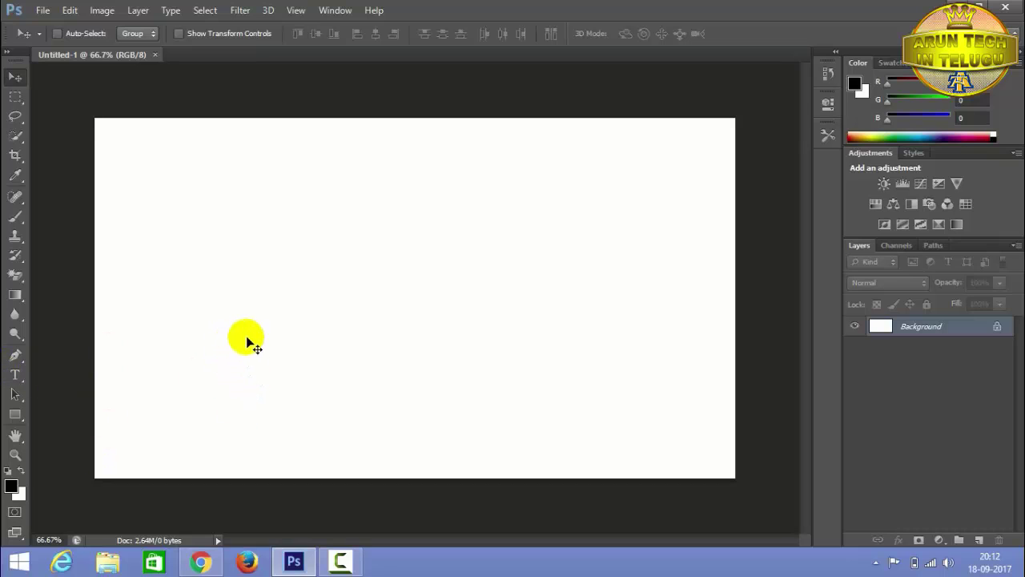
click(18, 375)
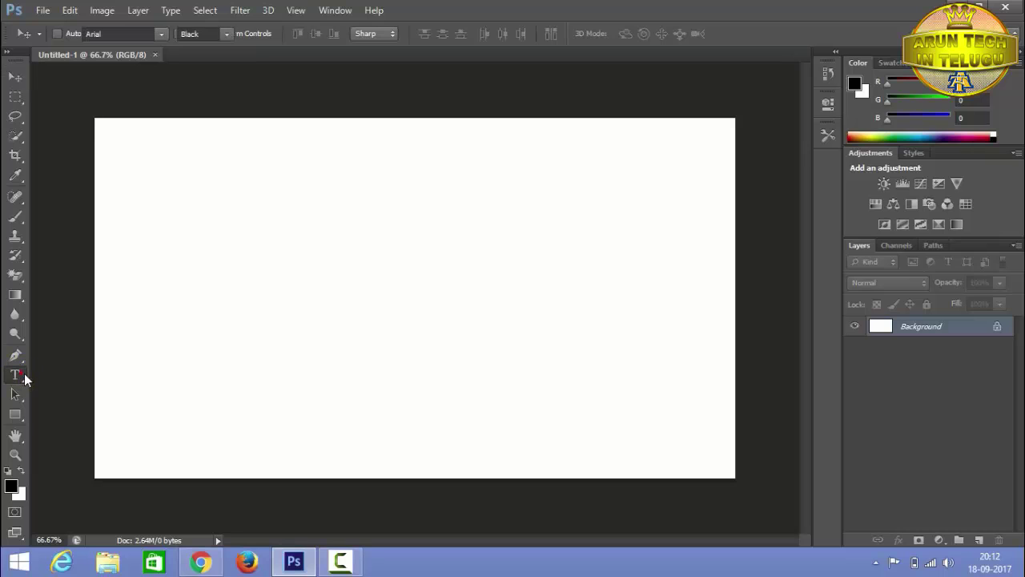
click(157, 34)
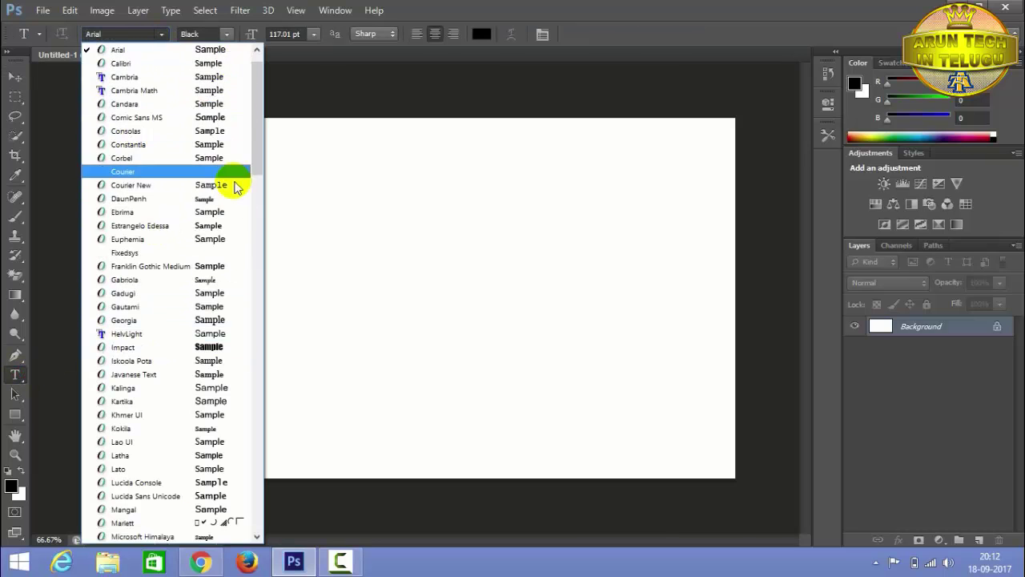
click(161, 32)
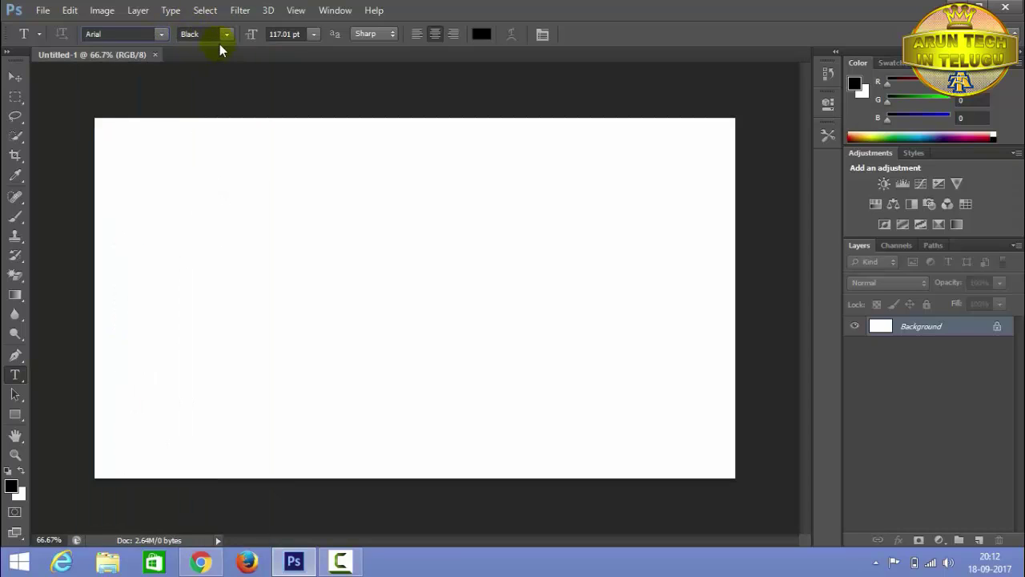
click(183, 197)
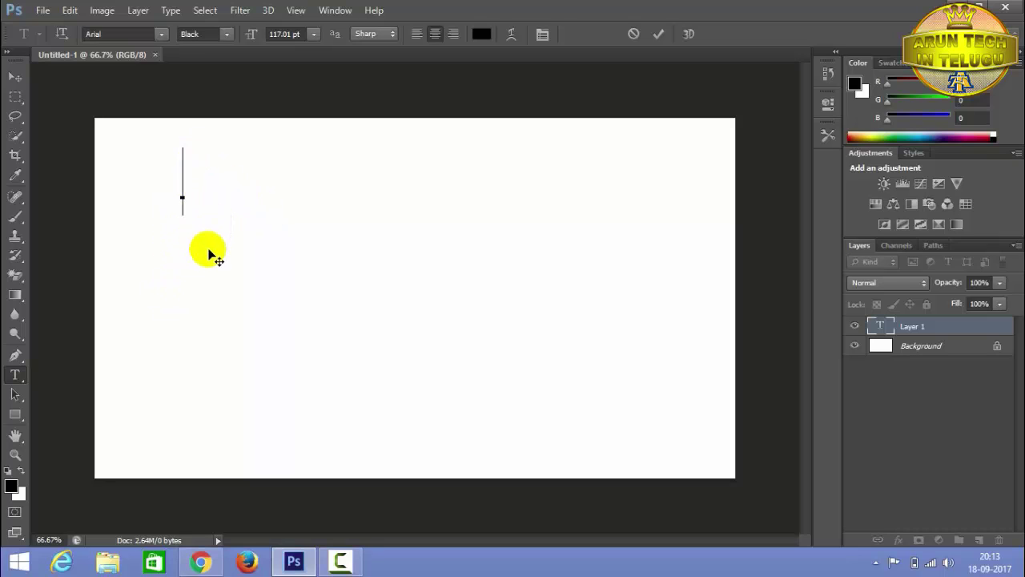
Step: Type the headline 'how we can earn free paytm cash' and start a new line
text(how we can)
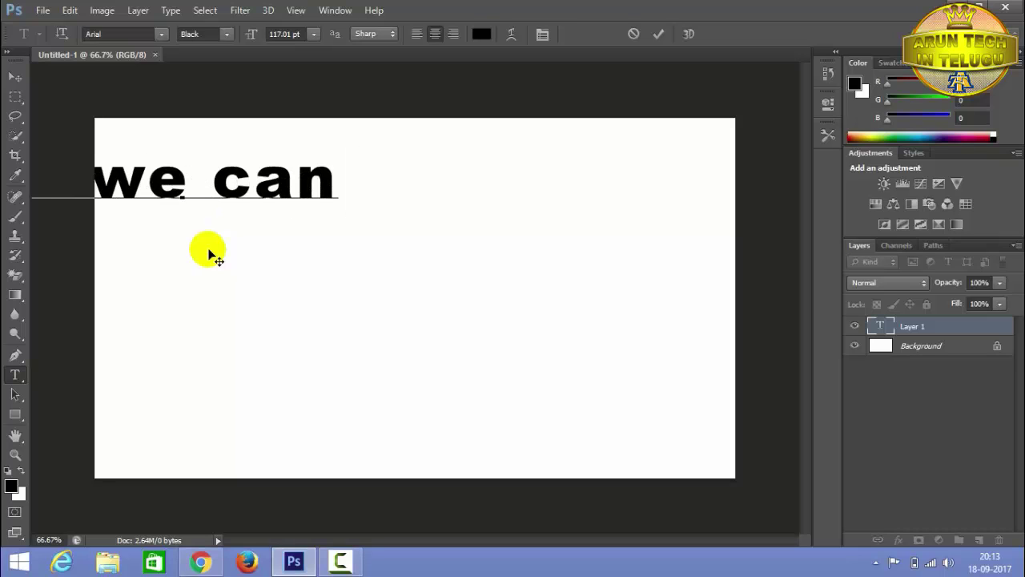
text( earn)
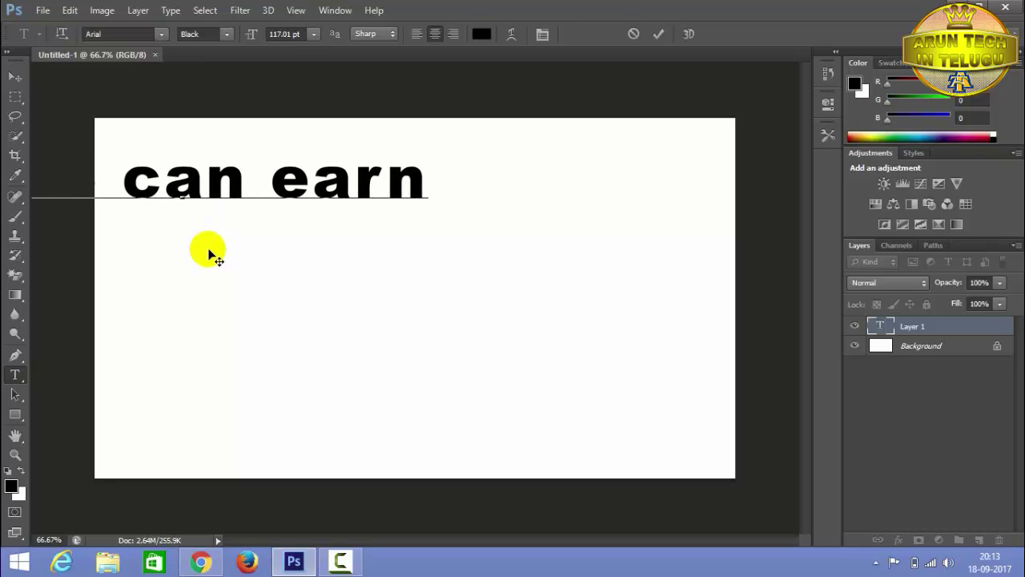
text( fr)
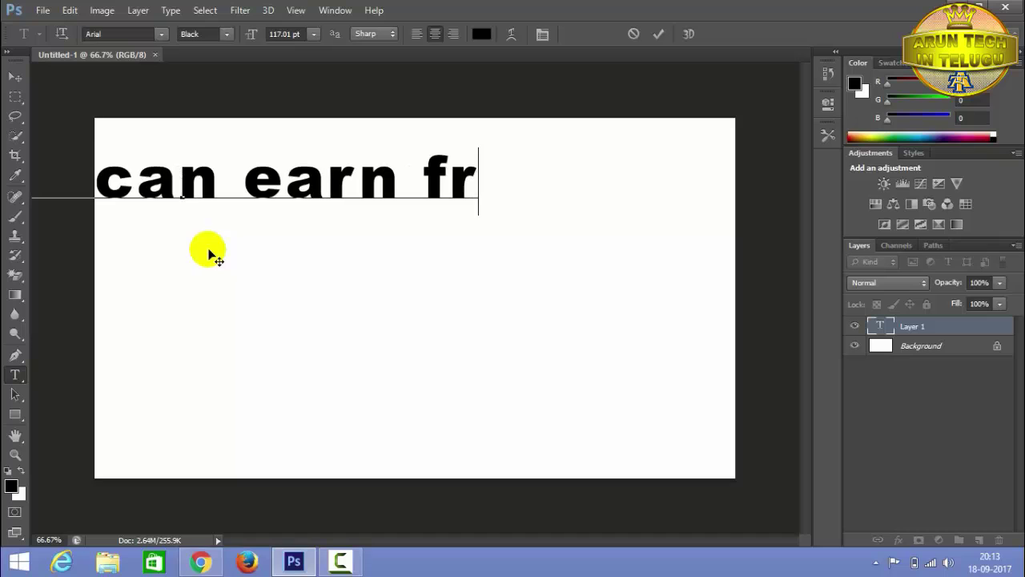
text(ee pay)
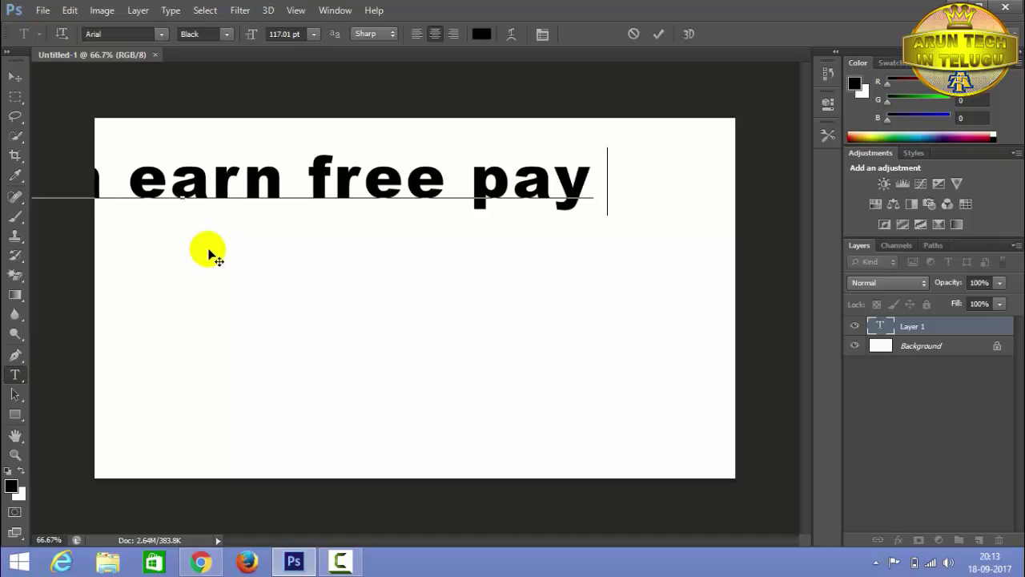
text(t m cas)
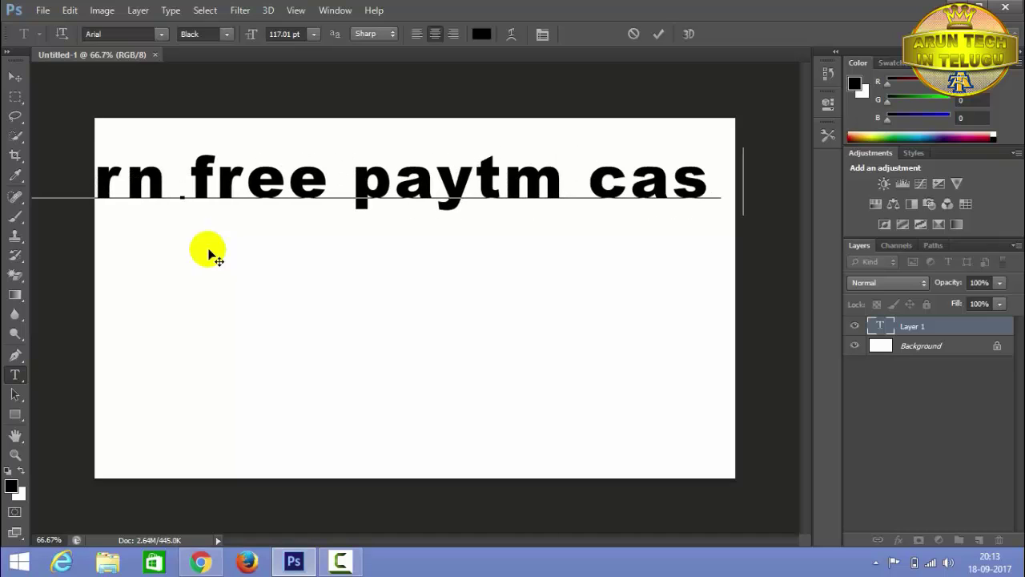
text(h)
key(Return)
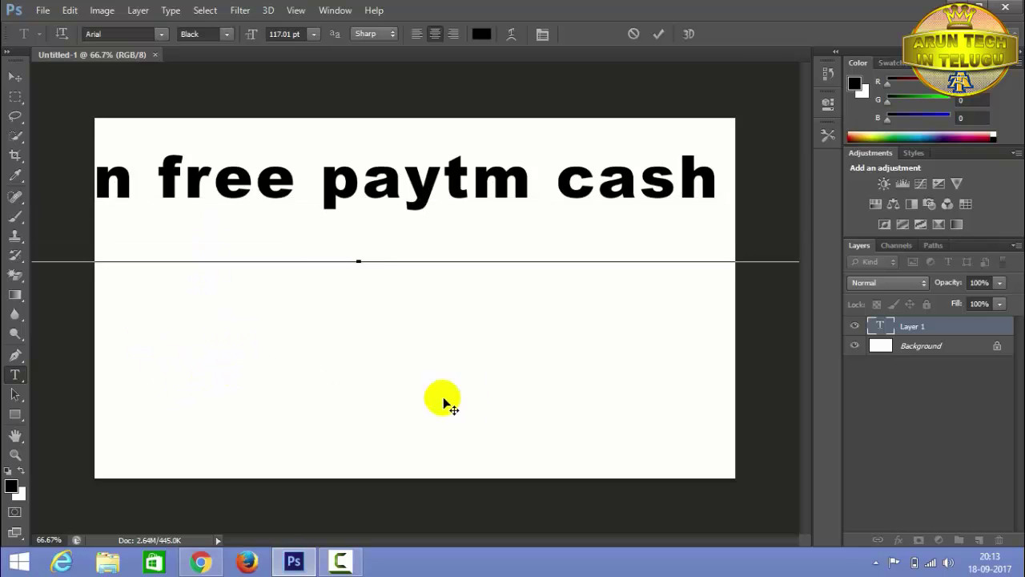
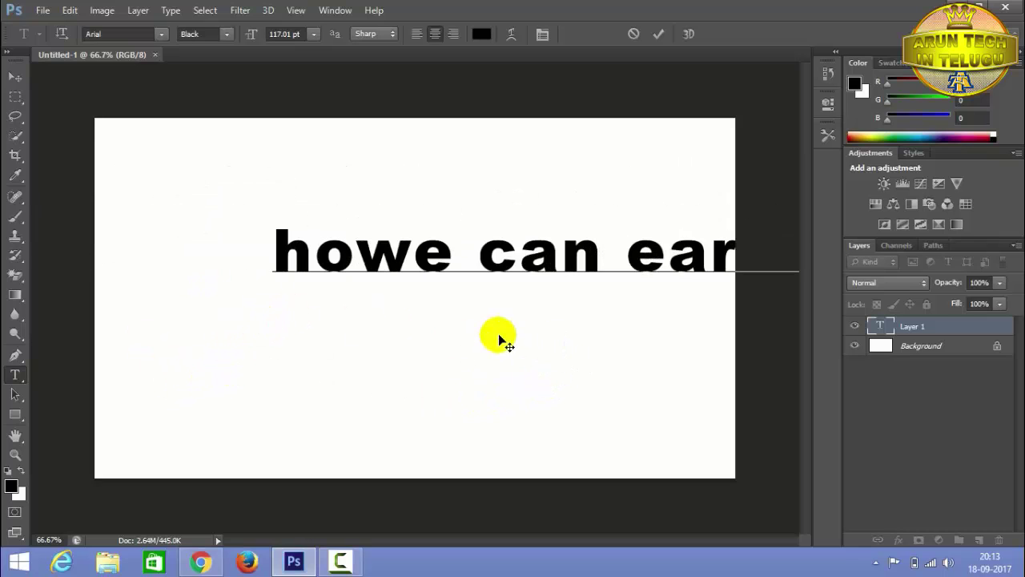
Step: Move the headline up, correct 'howe' to 'how', and break the line after 'earn'
drag(498, 340, 329, 231)
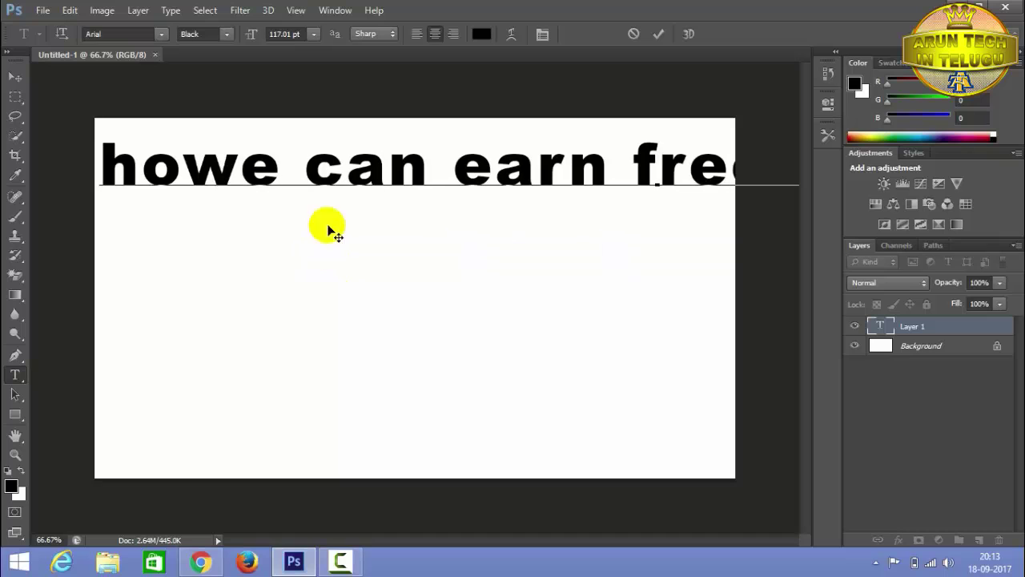
click(273, 170)
key(BackSpace)
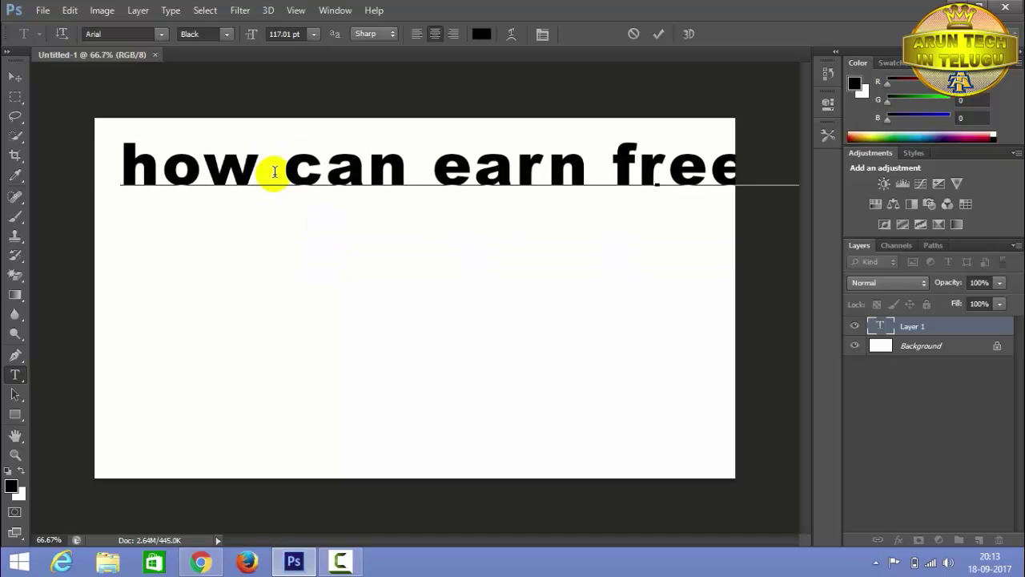
drag(217, 233, 196, 231)
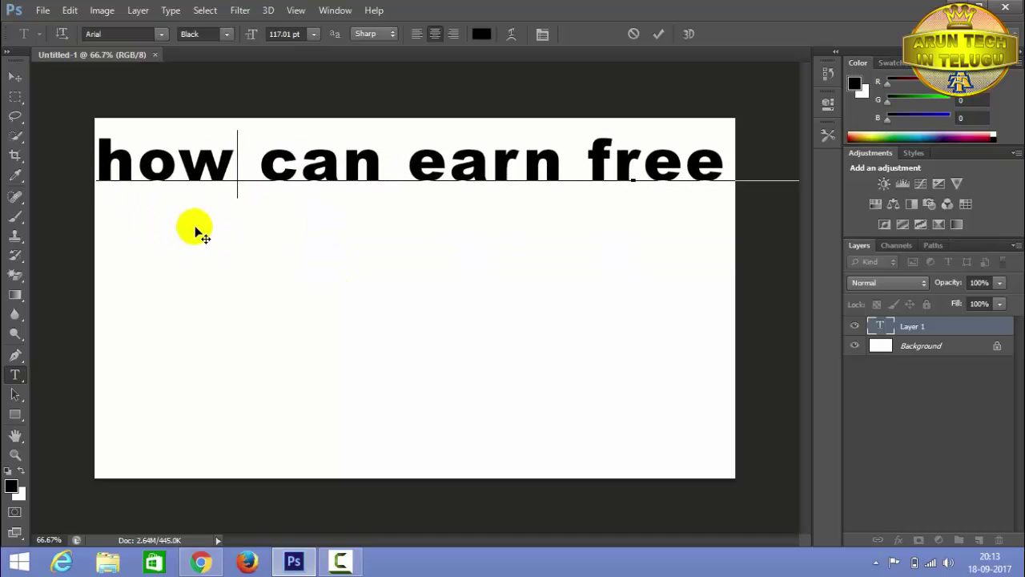
click(561, 166)
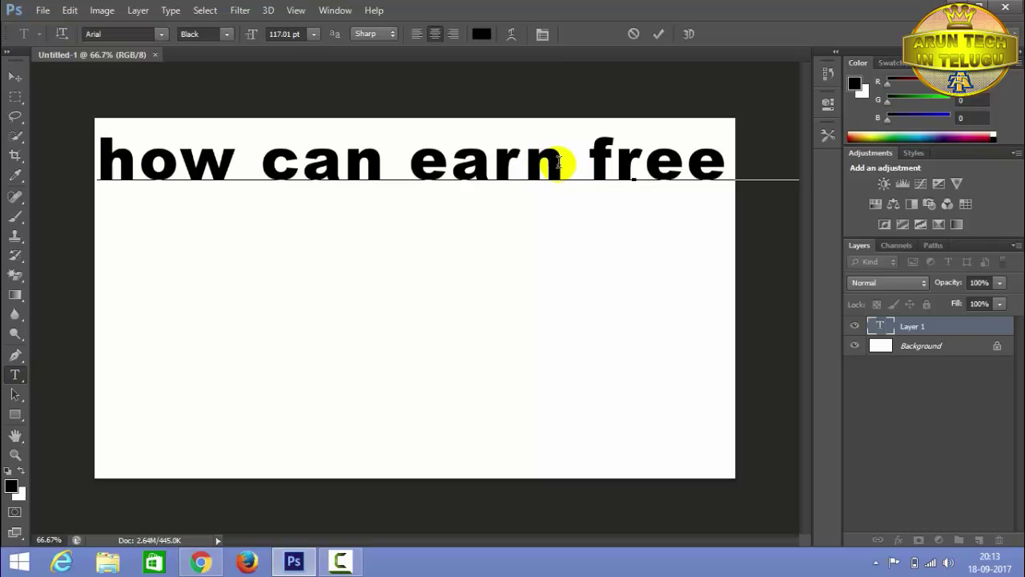
key(Return)
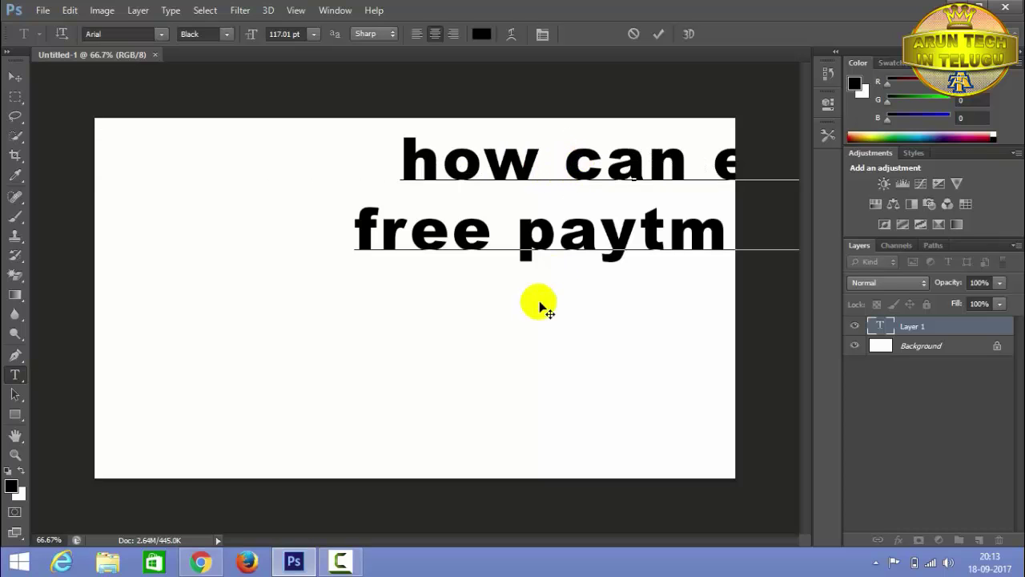
Step: Reposition the two-line headline to fit the canvas and select all its text
drag(422, 318, 333, 350)
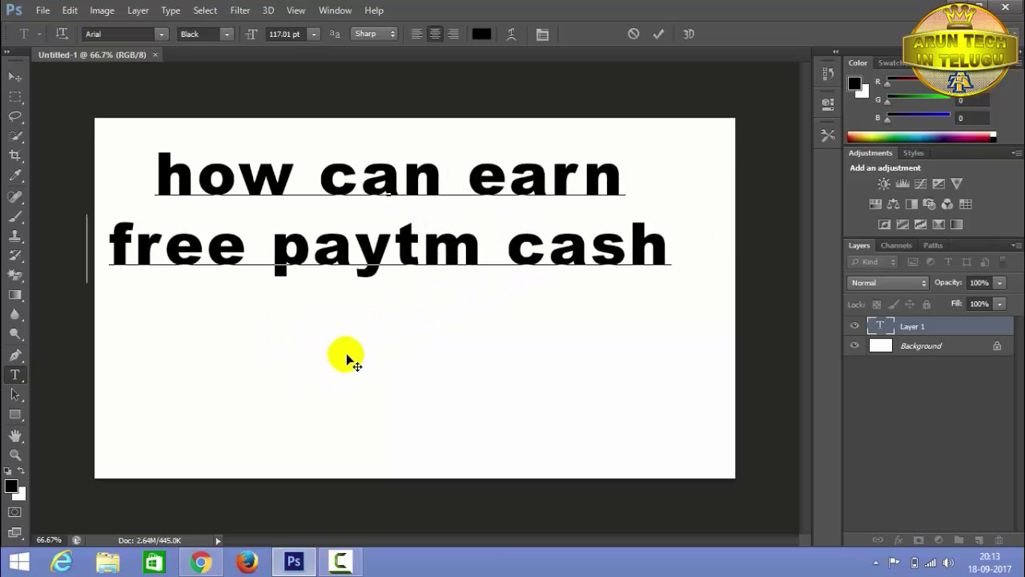
click(346, 354)
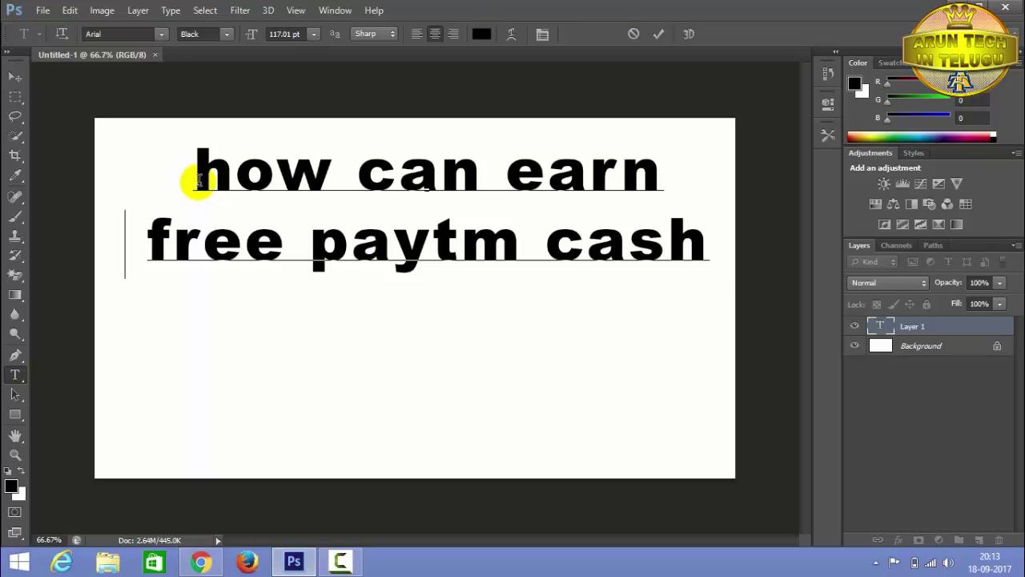
click(198, 183)
key(ctrl+a)
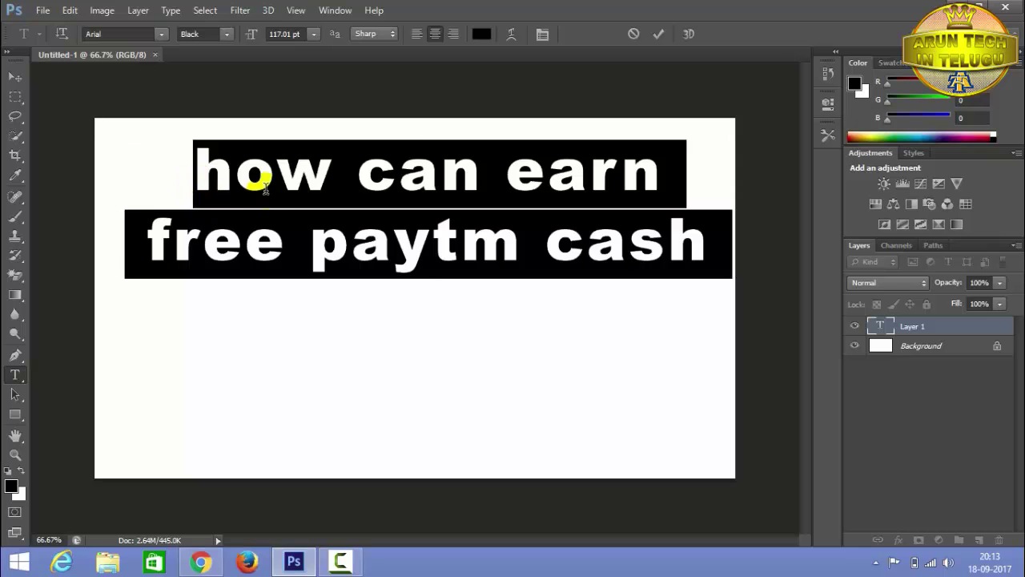
mouse_move(249, 38)
mouse_down()
mouse_move(257, 47)
mouse_move(249, 48)
mouse_up()
click(197, 180)
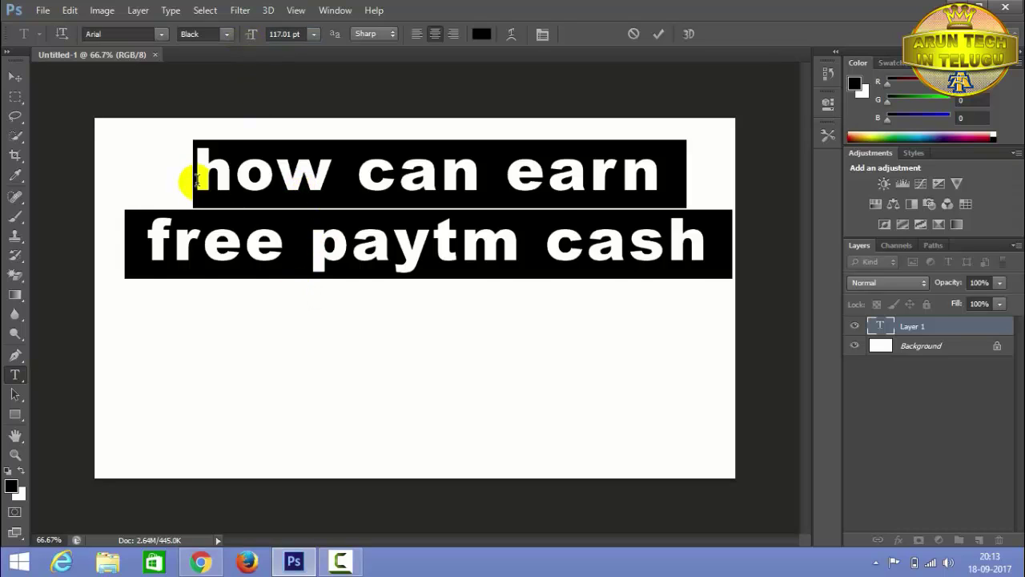
Step: Colour the word 'how' bright blue
drag(192, 172, 324, 176)
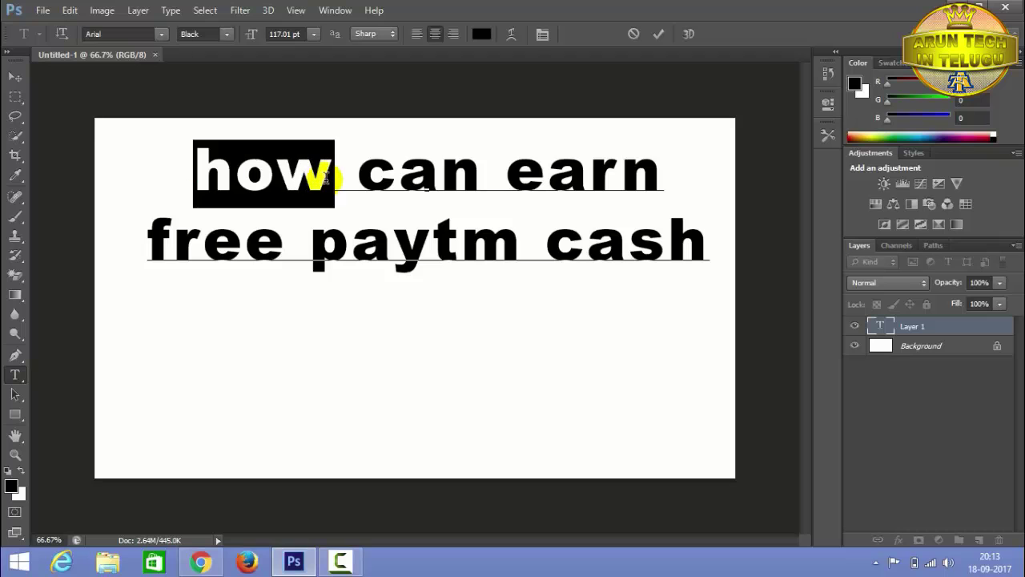
click(483, 35)
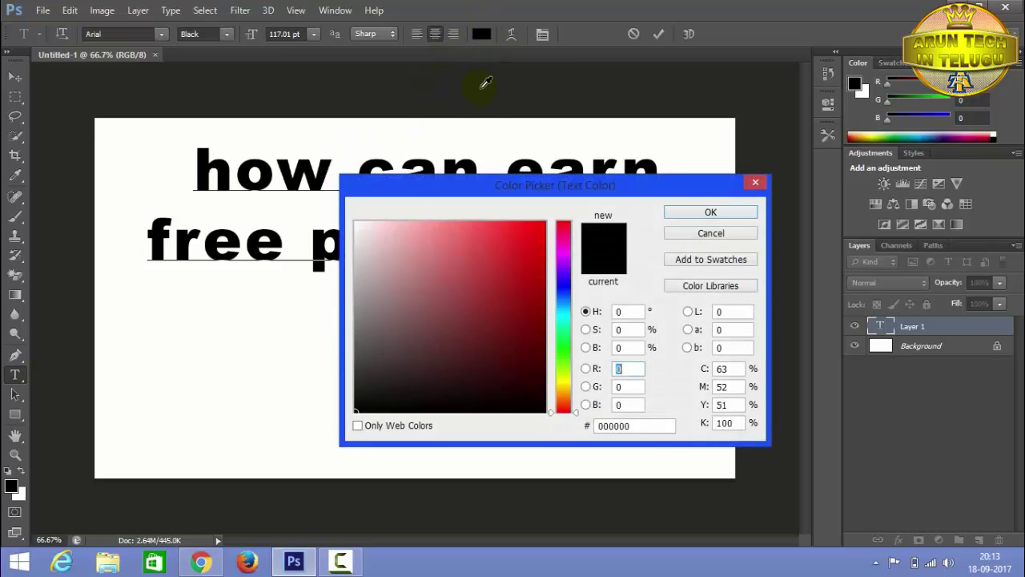
drag(497, 185, 390, 246)
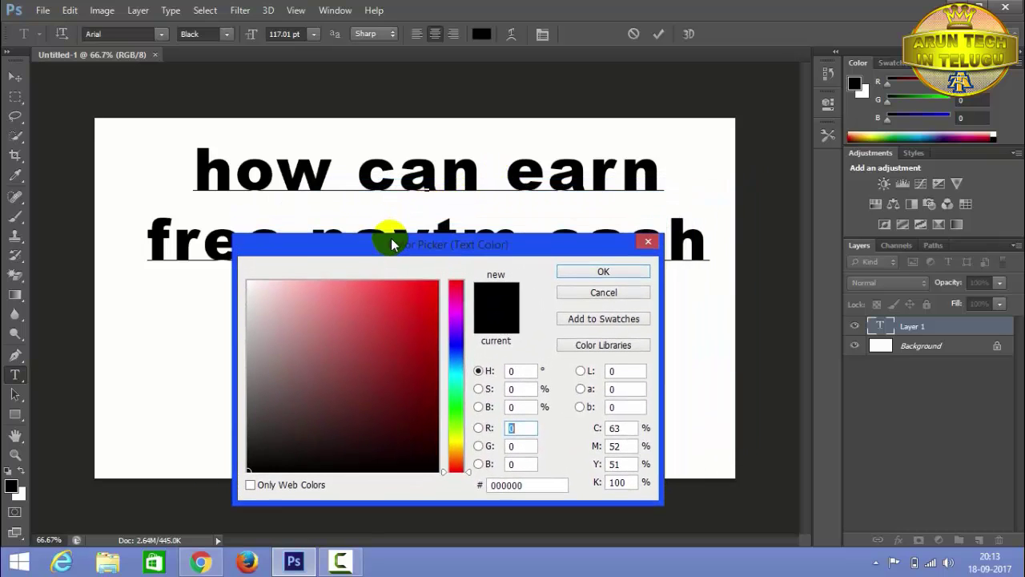
click(448, 343)
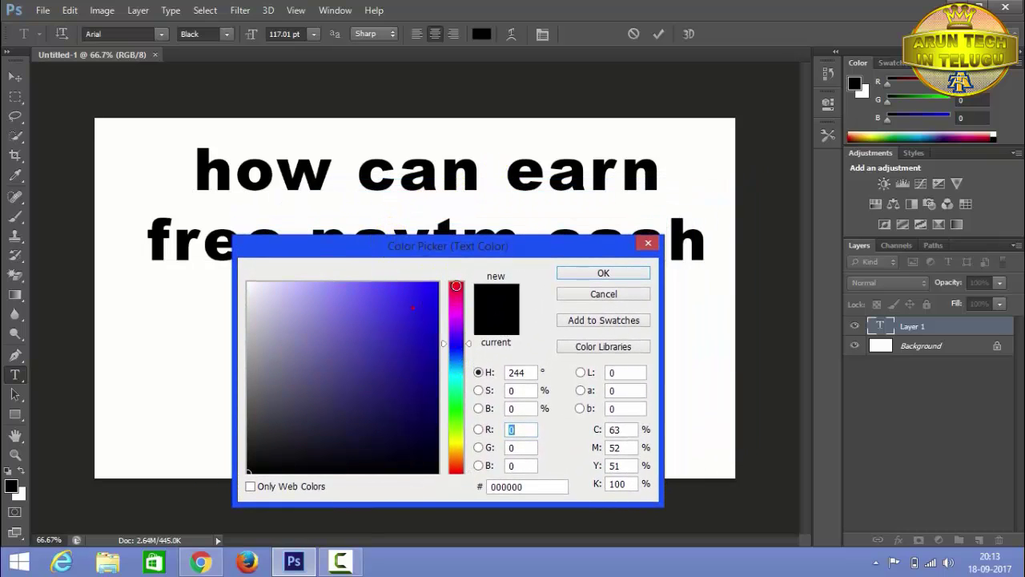
click(438, 284)
click(603, 270)
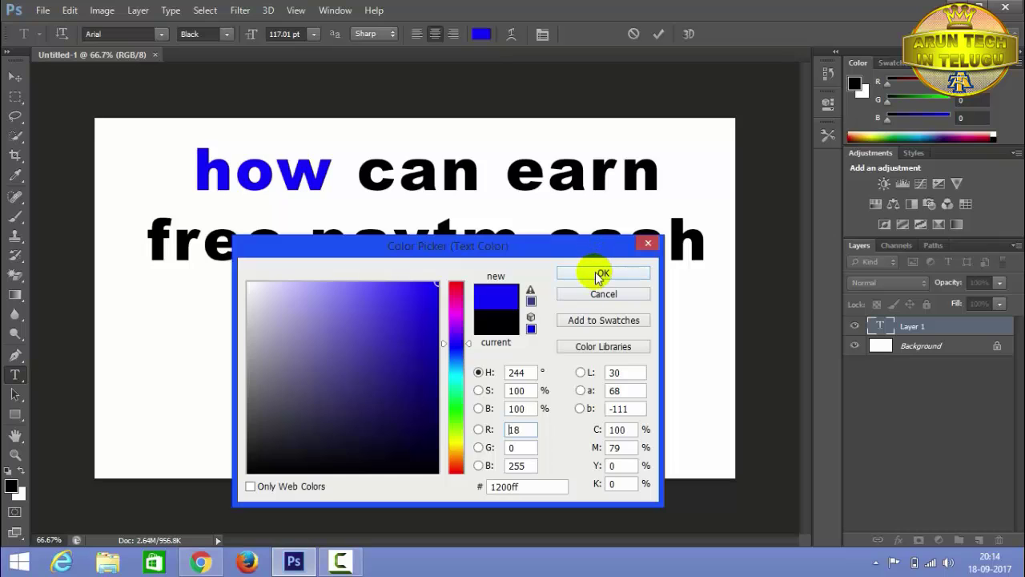
click(602, 272)
Step: Colour the word 'can' bright red
drag(361, 178, 485, 200)
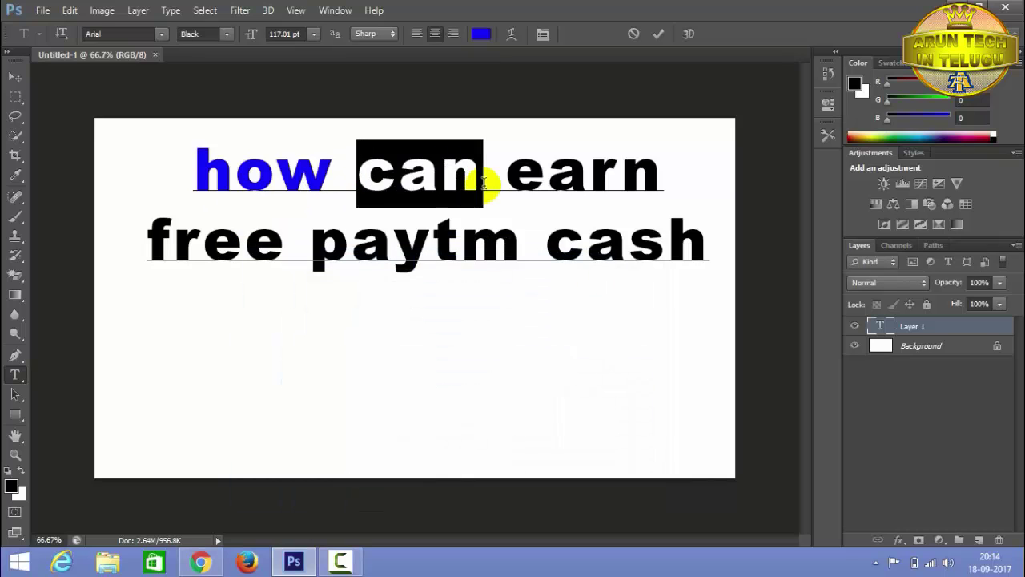
click(481, 34)
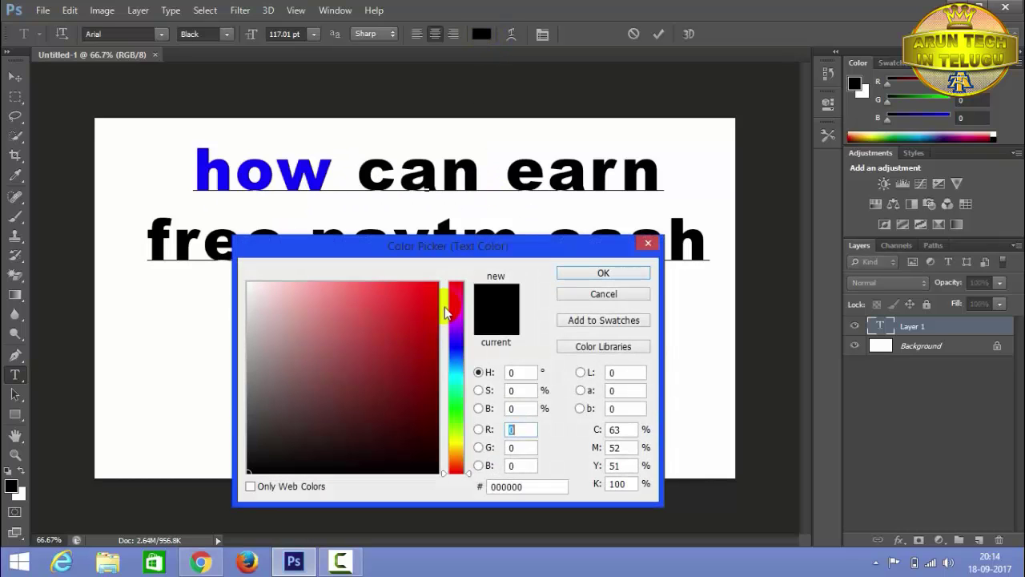
click(454, 287)
click(602, 272)
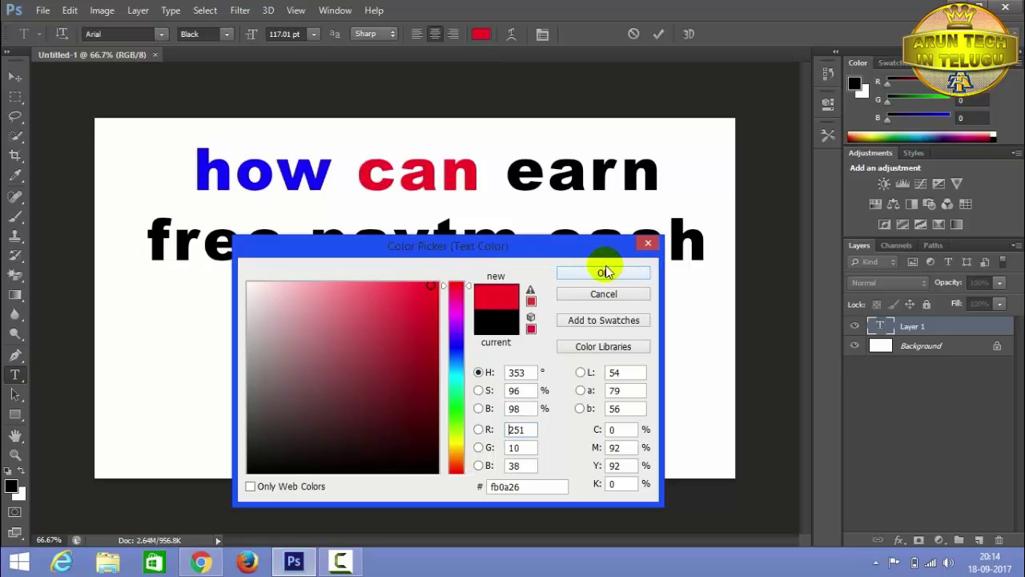
Step: Colour 'earn free paytm cash' blue, nudge the headline left, and commit the text
drag(504, 172, 708, 252)
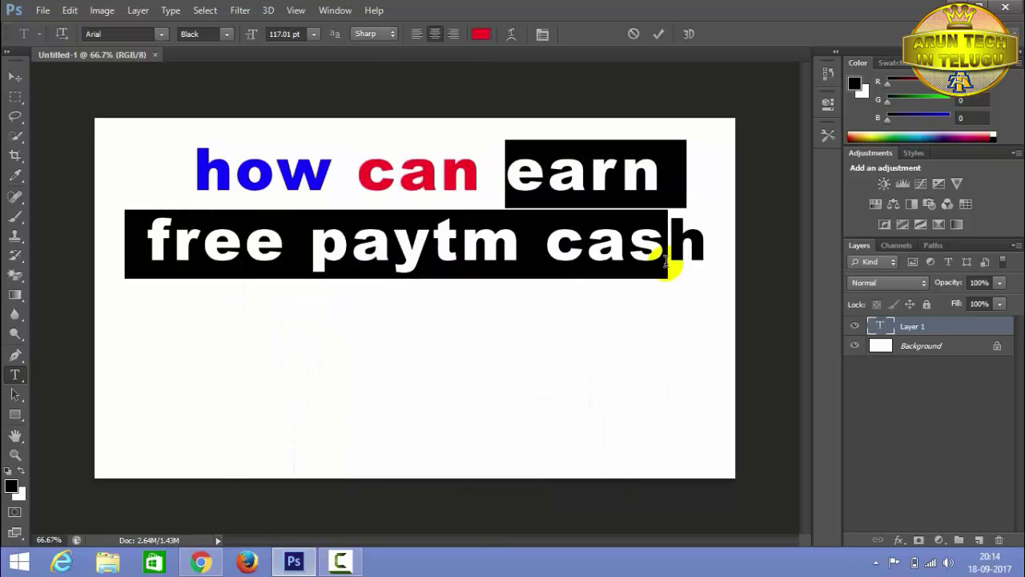
click(481, 34)
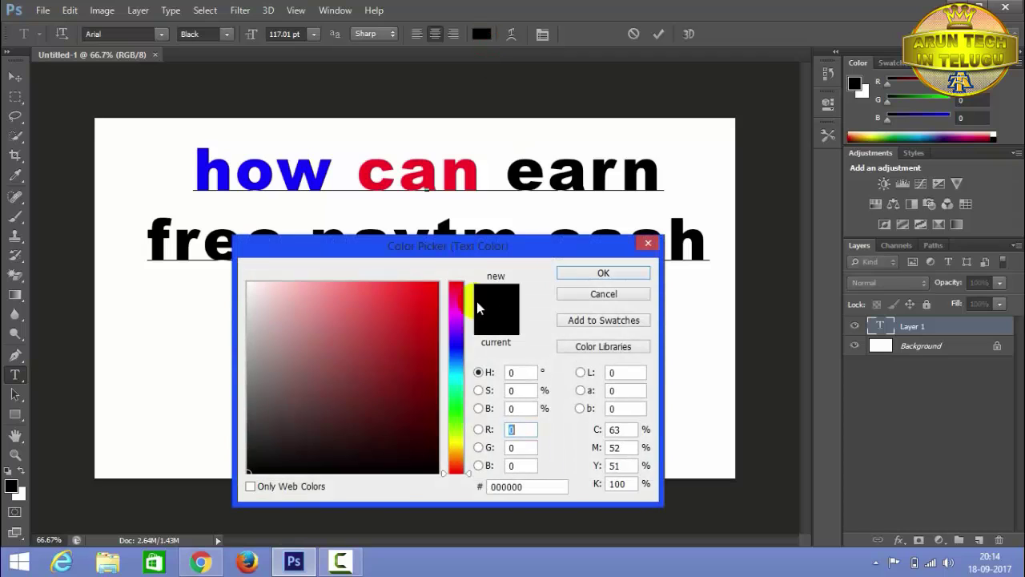
click(457, 354)
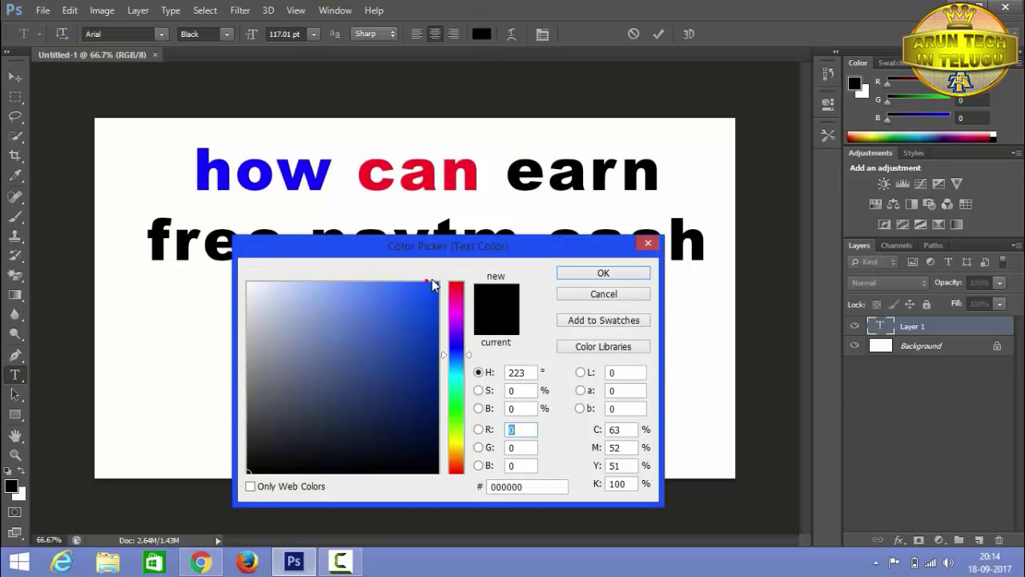
click(426, 290)
click(603, 273)
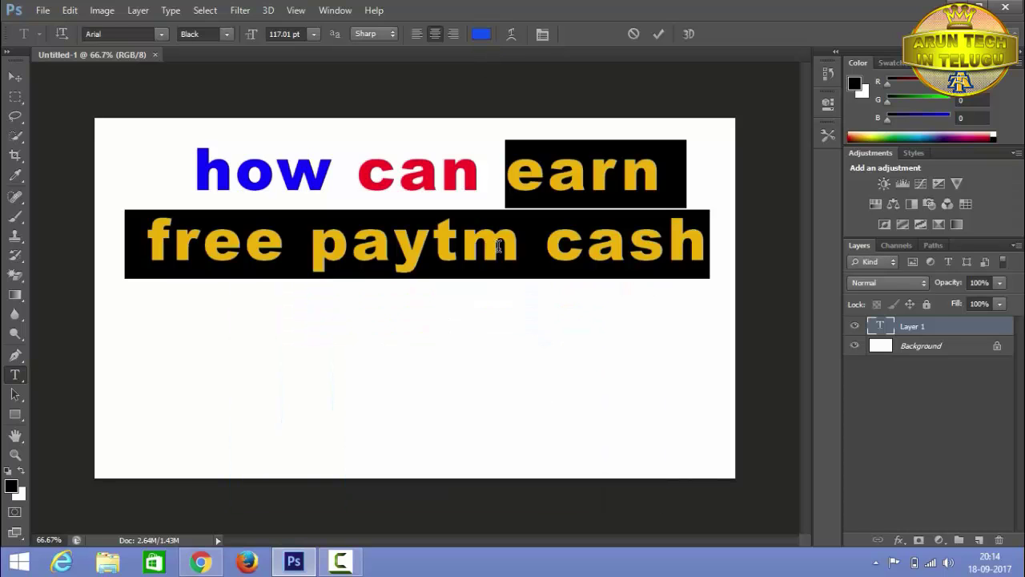
click(507, 262)
drag(350, 321, 339, 307)
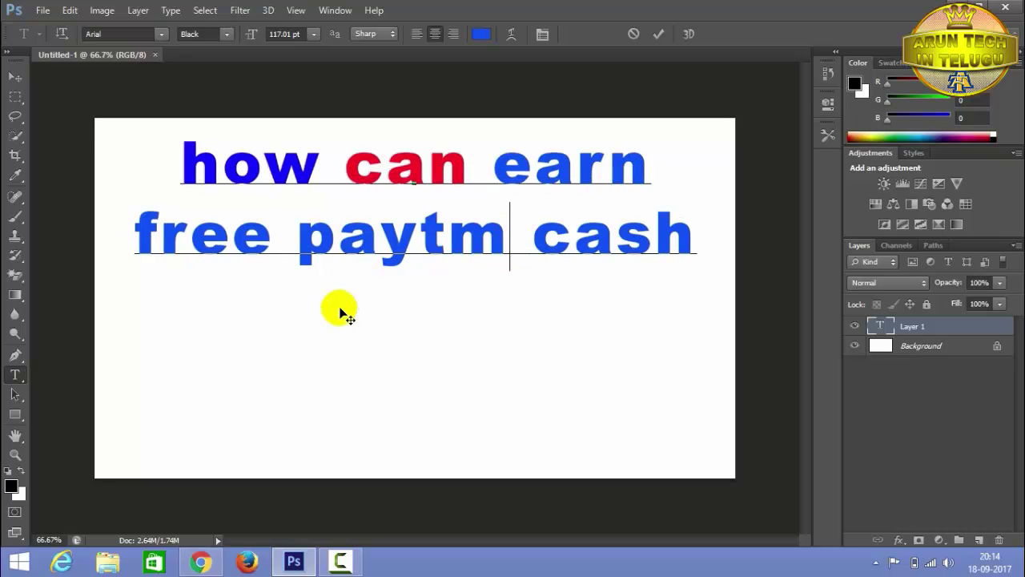
click(659, 37)
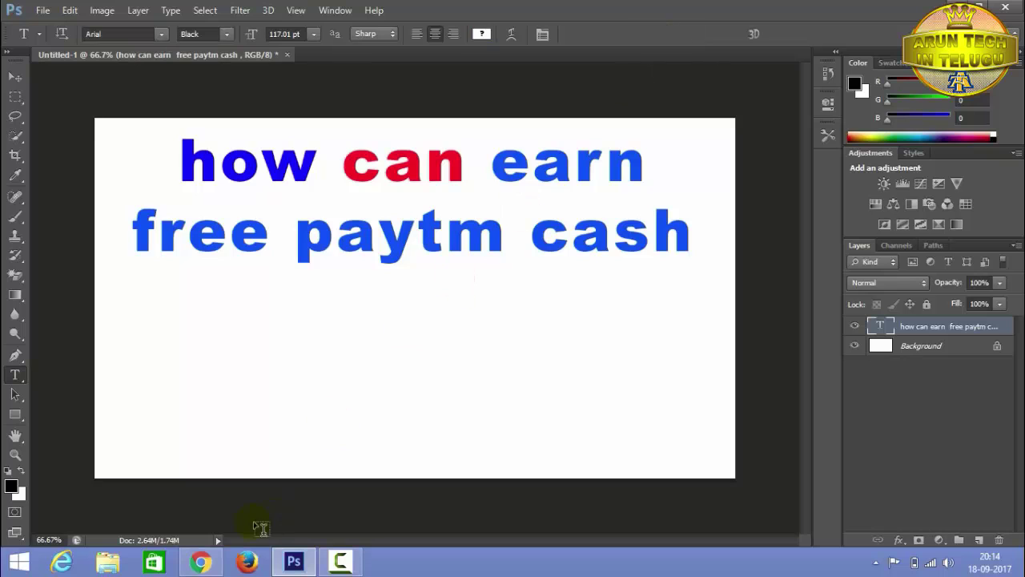
Step: Search Google for 'paytm png' in a new Chrome tab
click(200, 564)
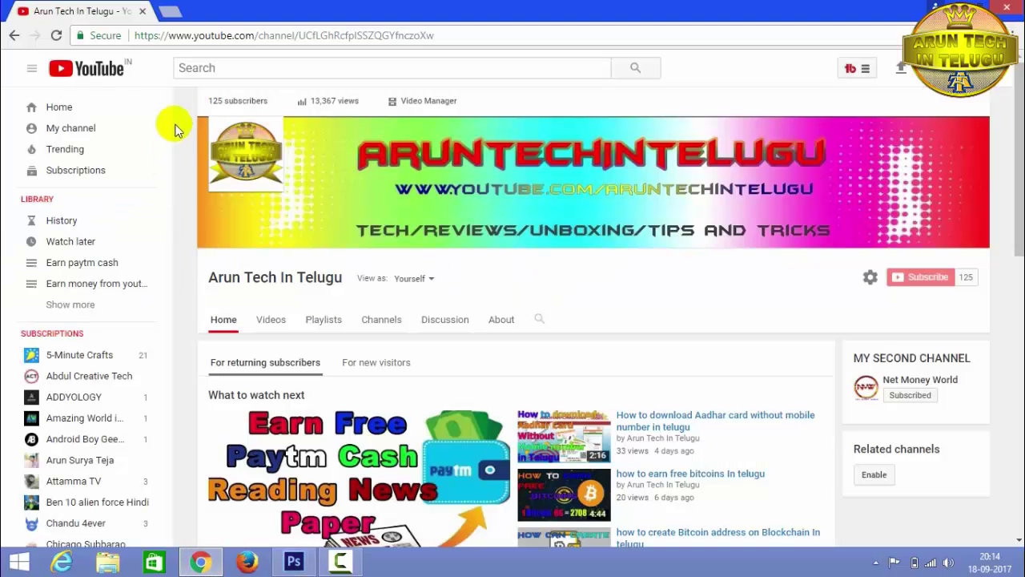
key(ctrl+t)
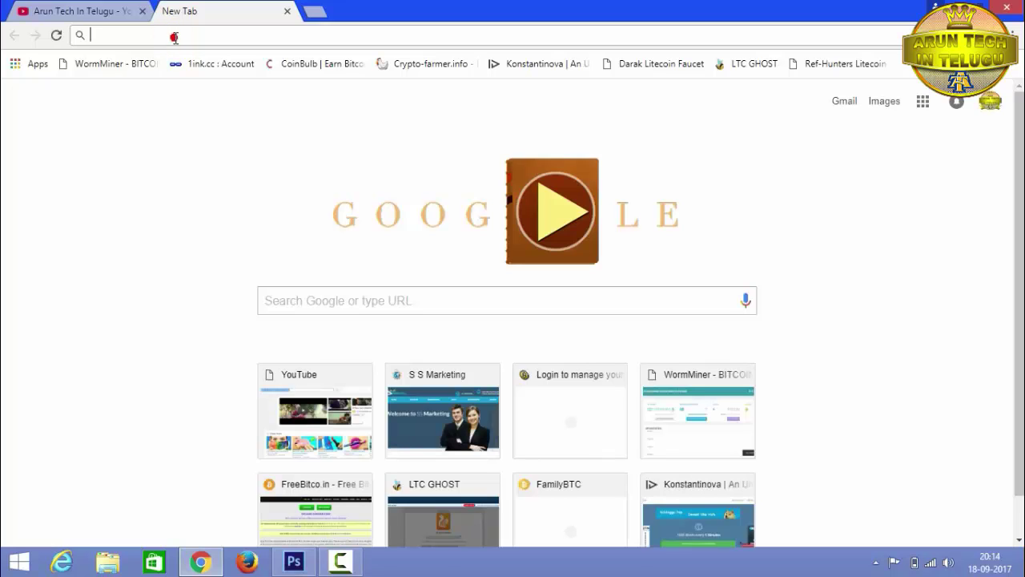
click(174, 37)
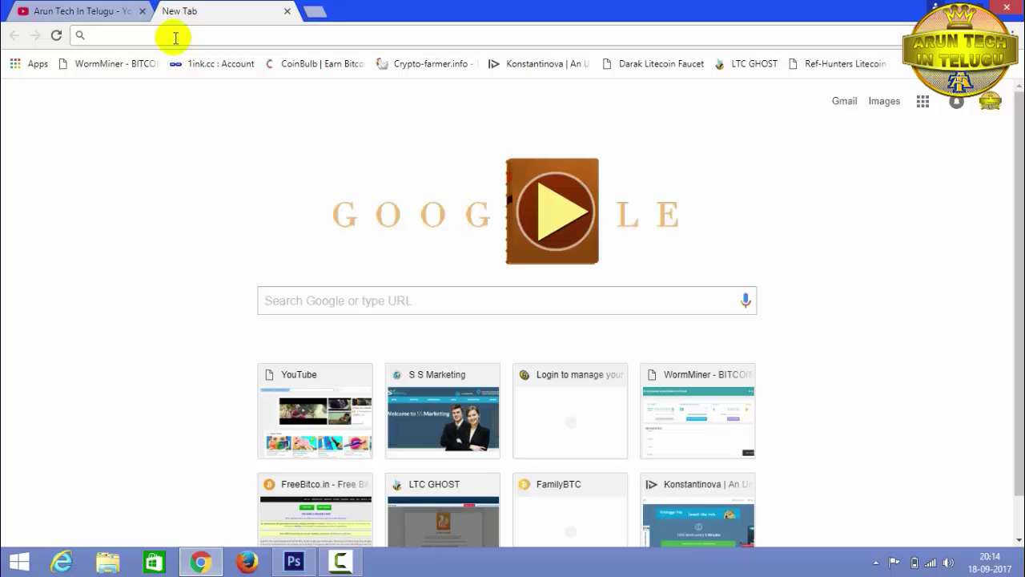
text(payt)
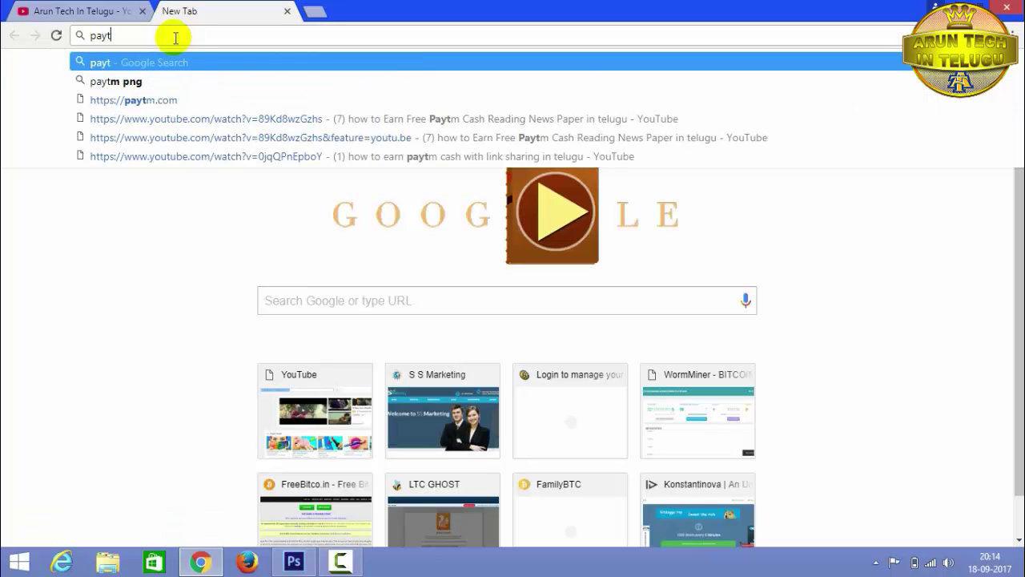
key(Return)
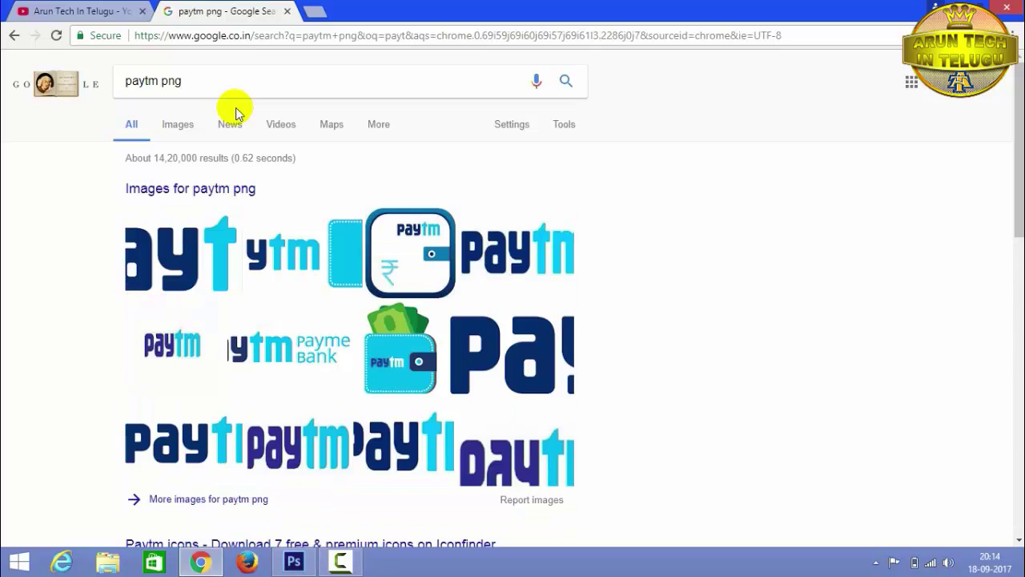
Step: Save the Paytm wallet image result to the Desktop as PNG 'images'
click(395, 369)
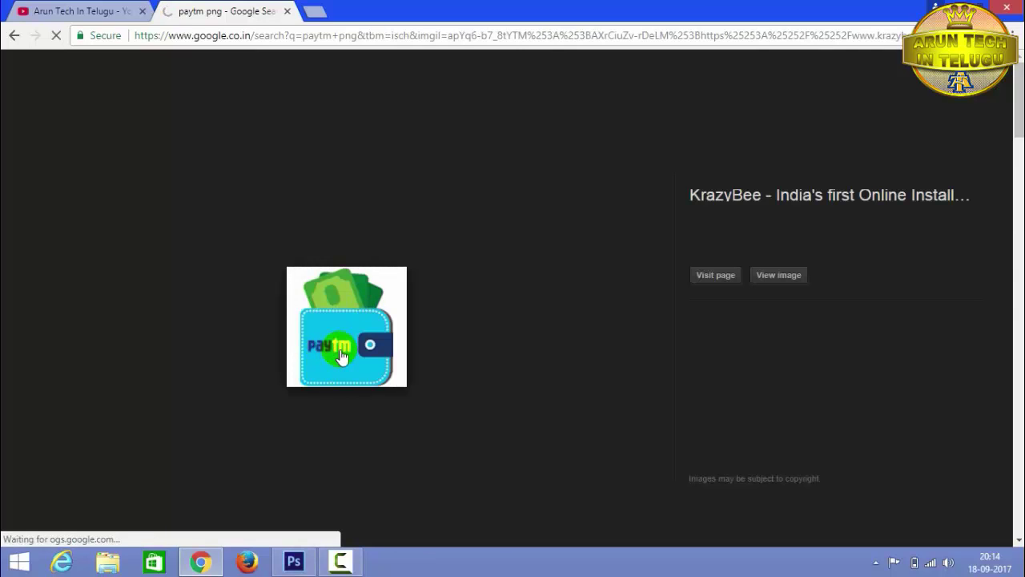
right_click(341, 354)
click(376, 258)
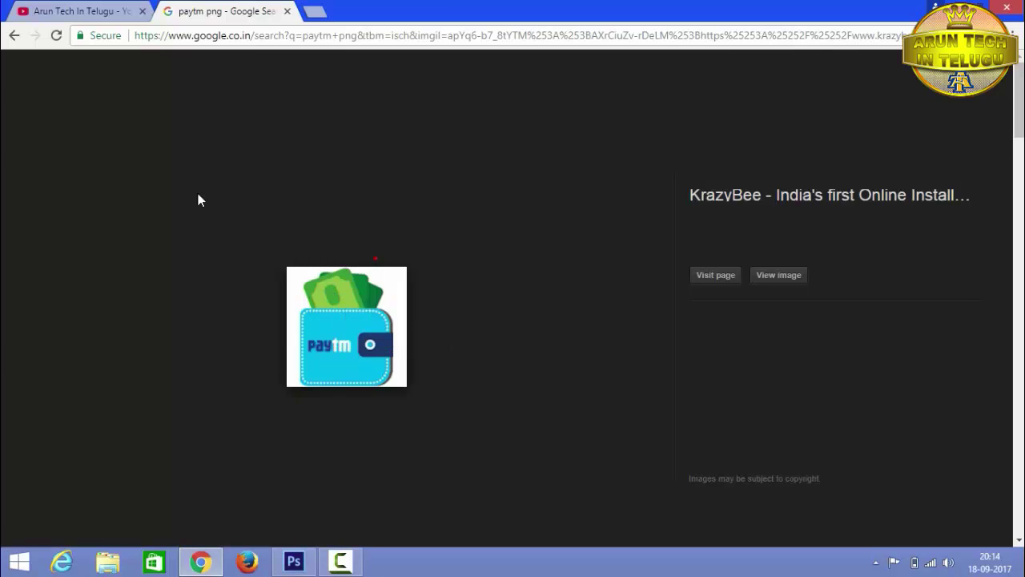
click(56, 104)
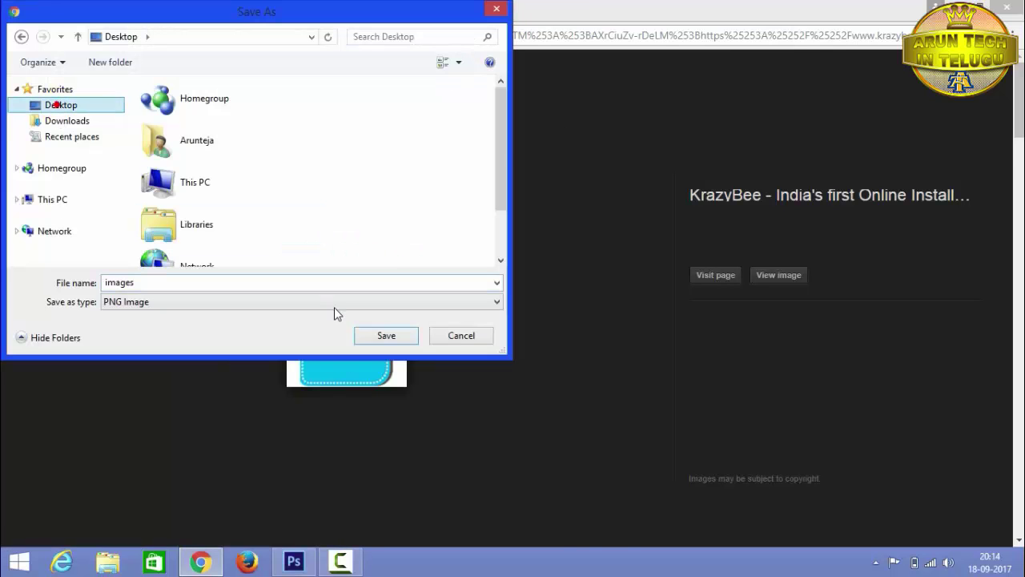
click(393, 336)
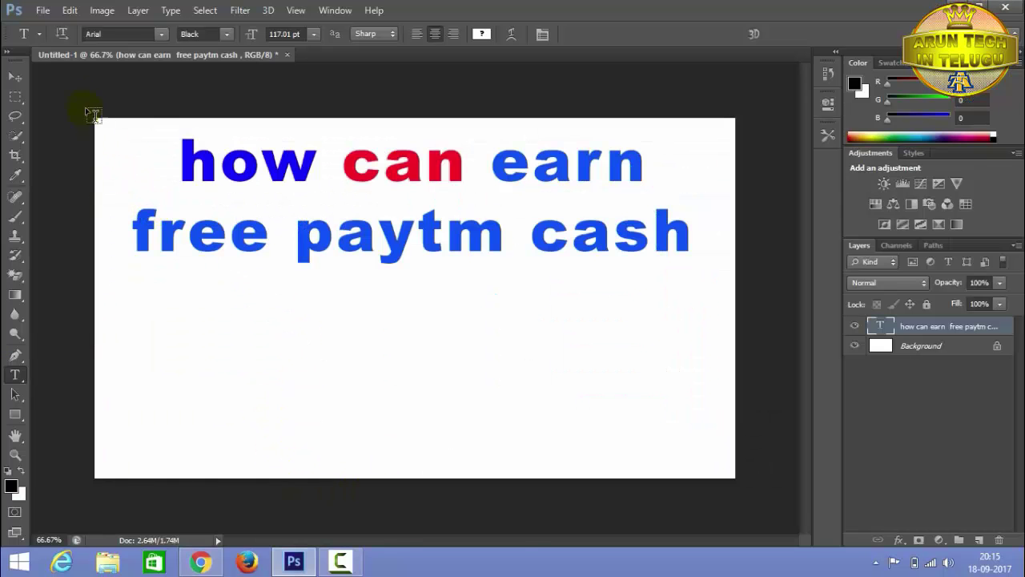
Step: Place the 'images' file into the thumbnail, moved right and enlarged to fill that side
click(42, 10)
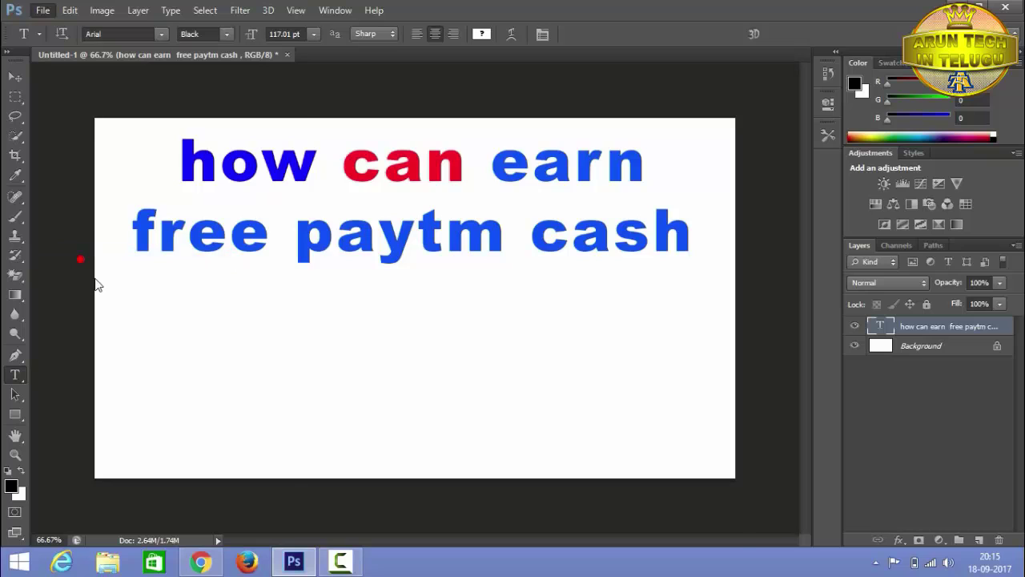
drag(445, 80, 249, 40)
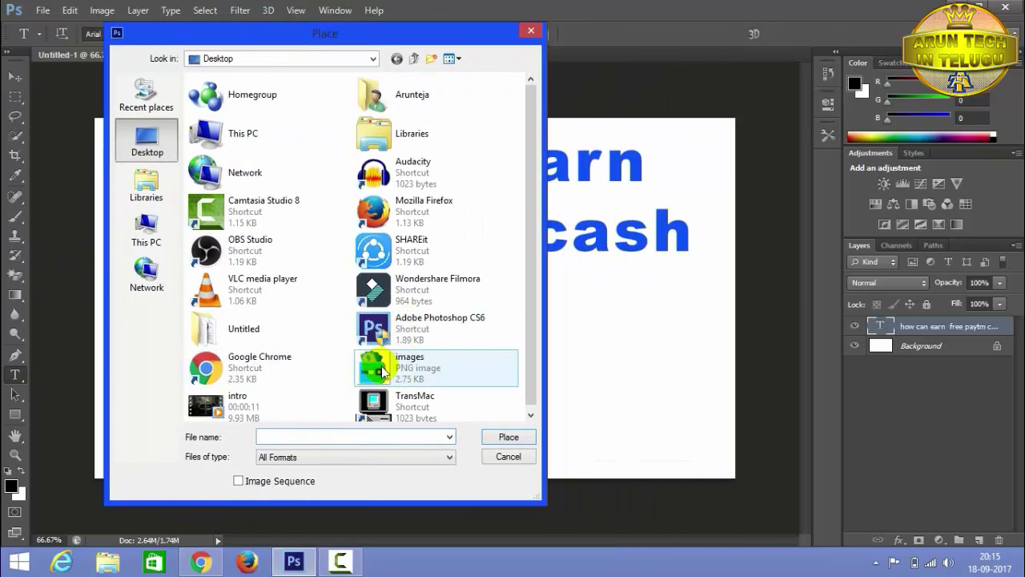
double_click(383, 370)
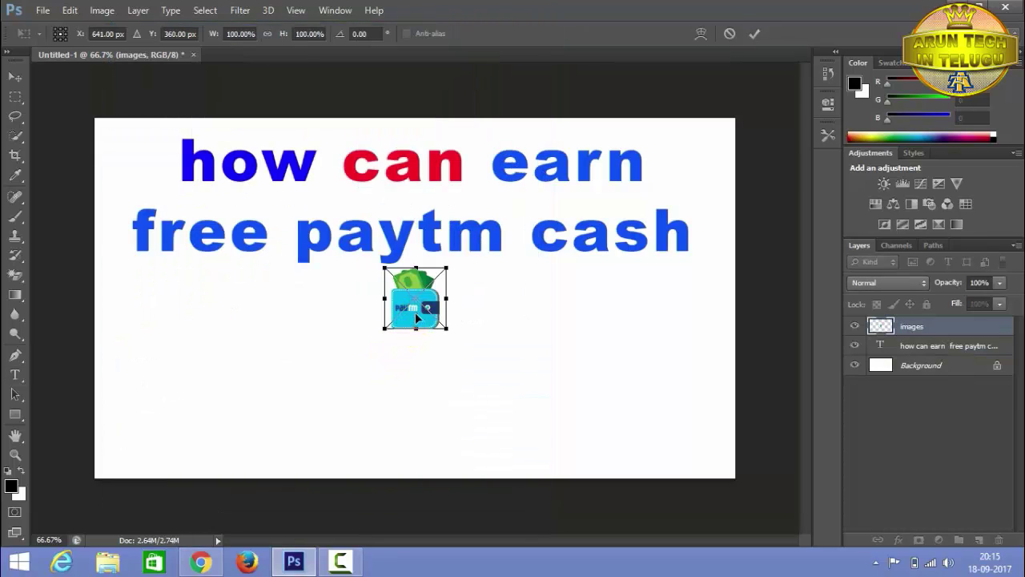
mouse_move(416, 318)
mouse_down()
mouse_move(582, 327)
mouse_move(714, 408)
mouse_up()
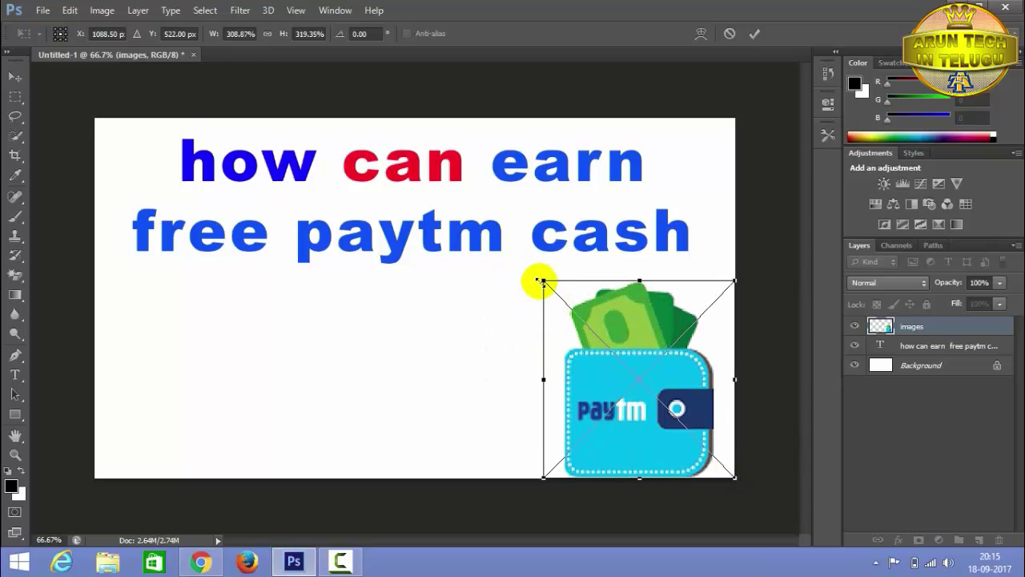
drag(538, 281, 483, 155)
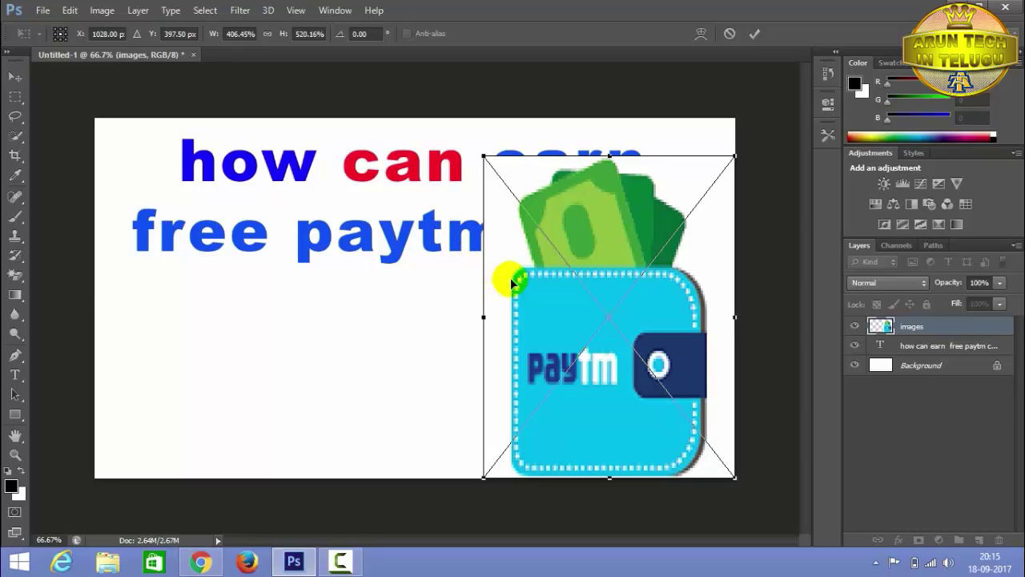
click(573, 328)
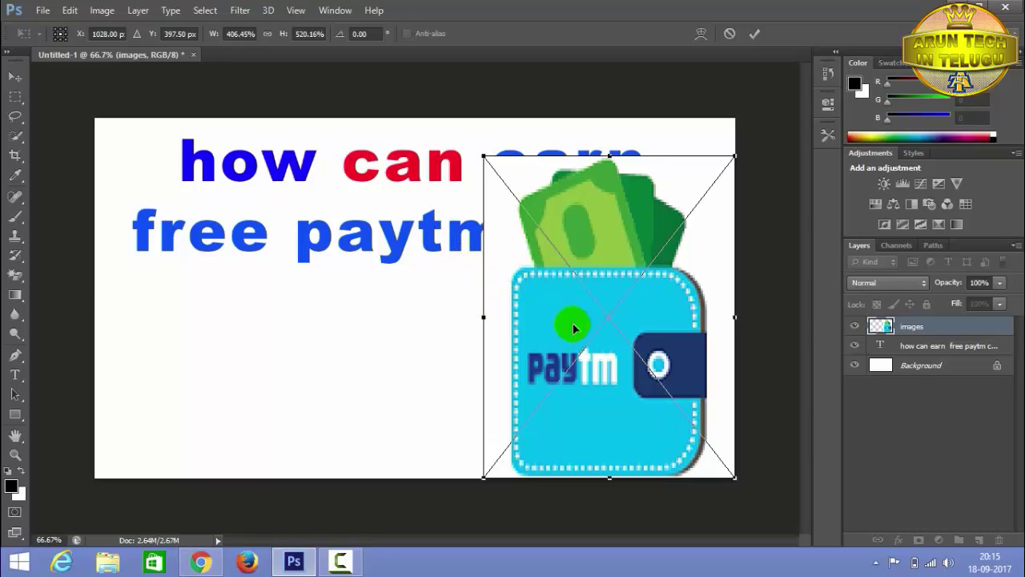
click(756, 34)
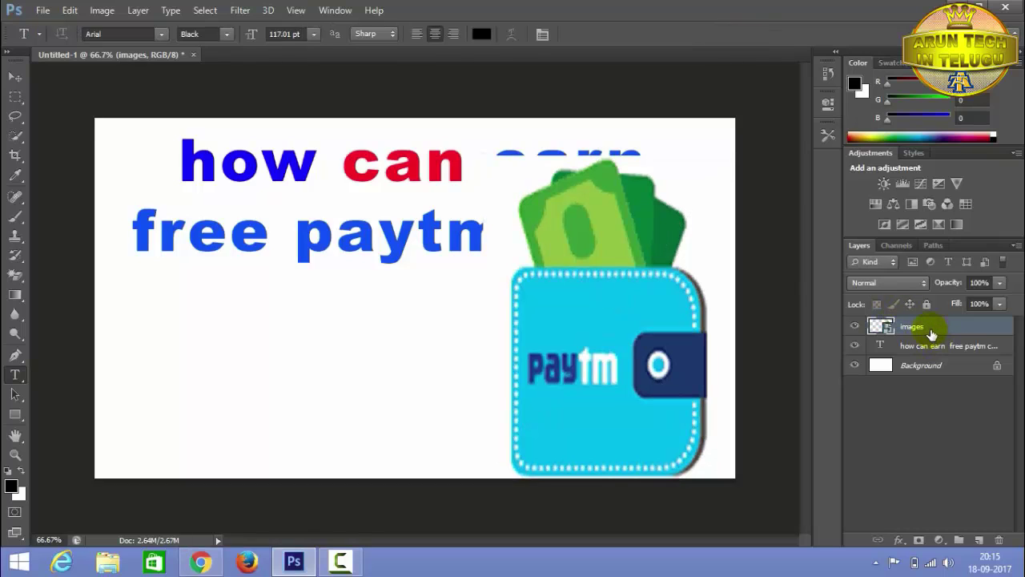
Step: Move the images layer below the headline text layer and show the text layer's fx styles
drag(931, 331, 945, 353)
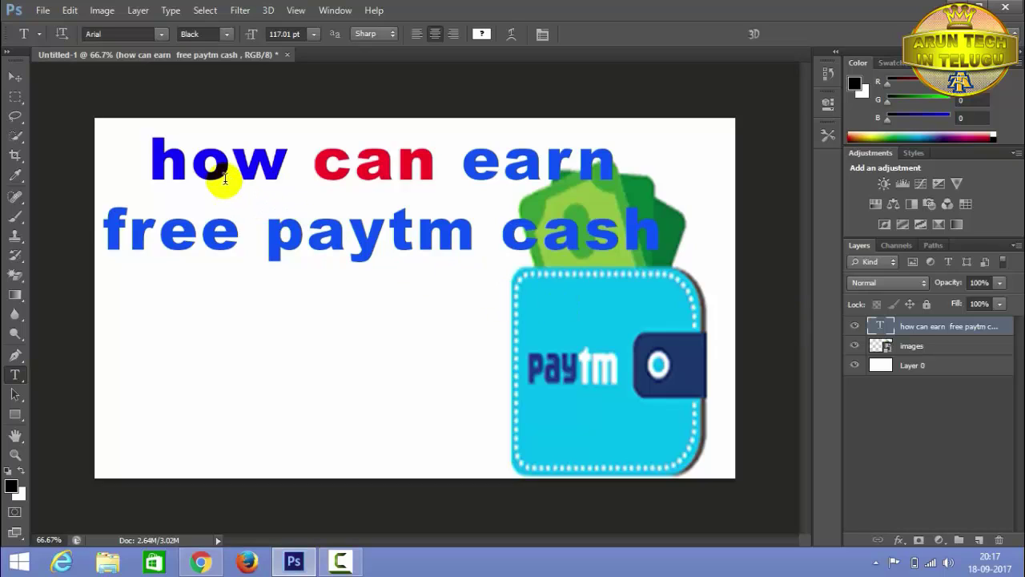
click(207, 166)
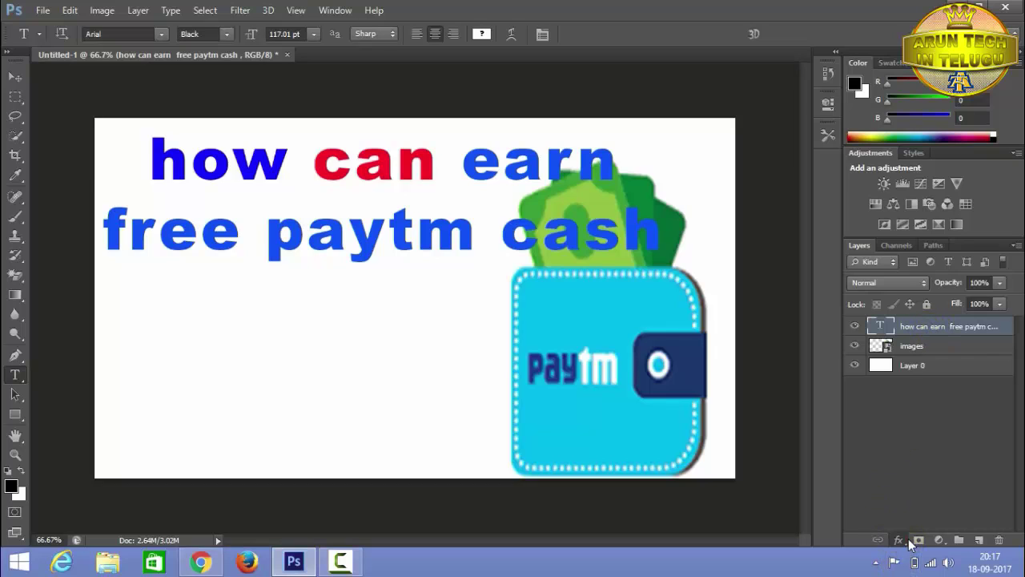
click(898, 540)
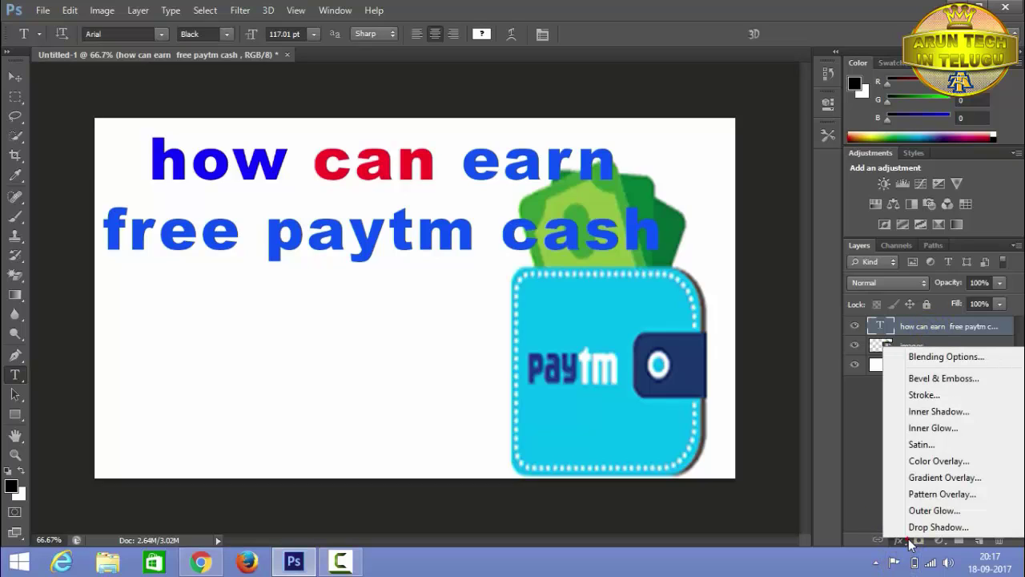
Step: Add a Stroke layer style to the headline and set its size to 7 px
click(920, 395)
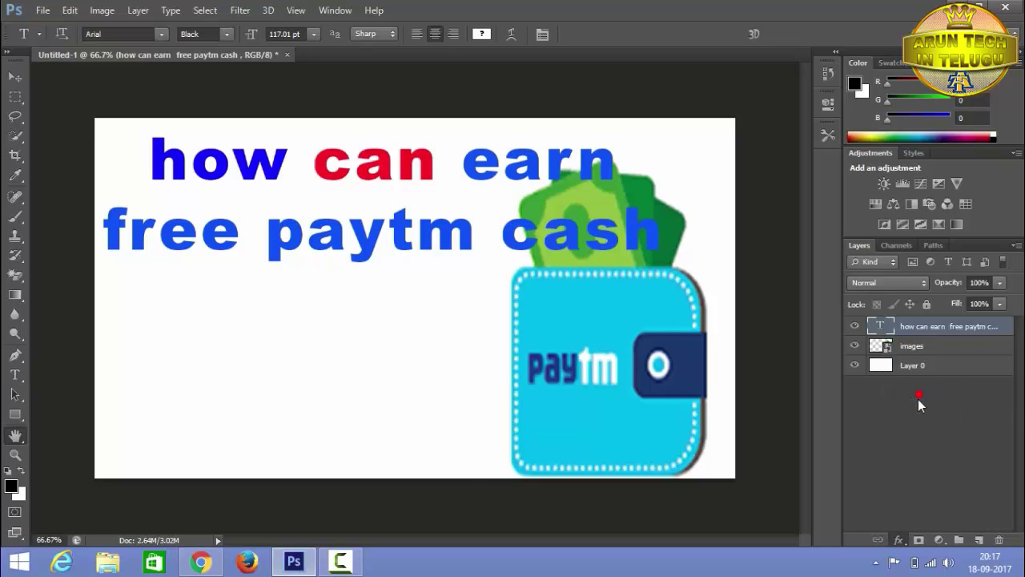
drag(644, 218, 301, 266)
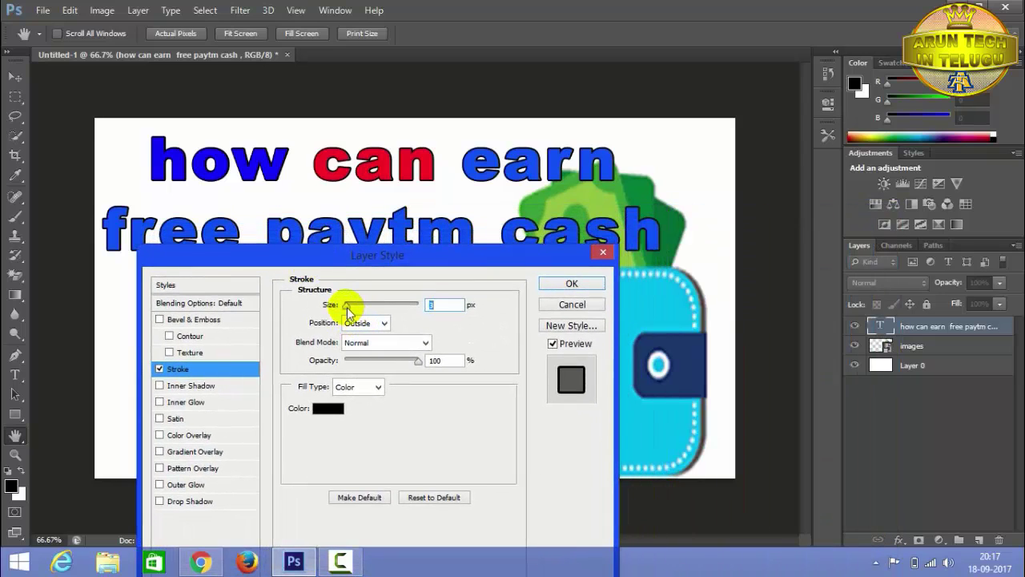
mouse_move(347, 305)
mouse_down()
mouse_move(369, 305)
mouse_move(355, 310)
mouse_up()
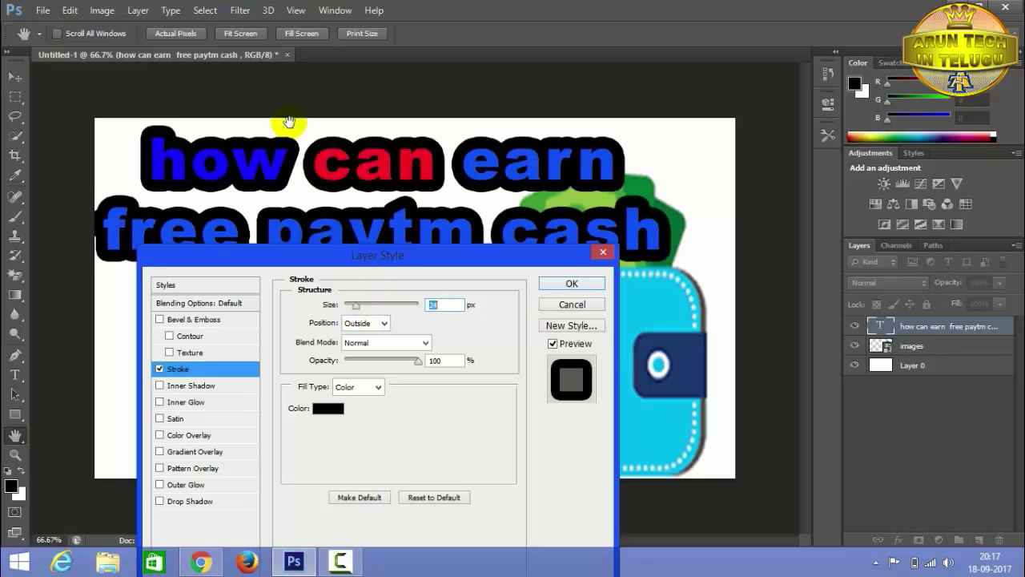
click(242, 188)
click(415, 308)
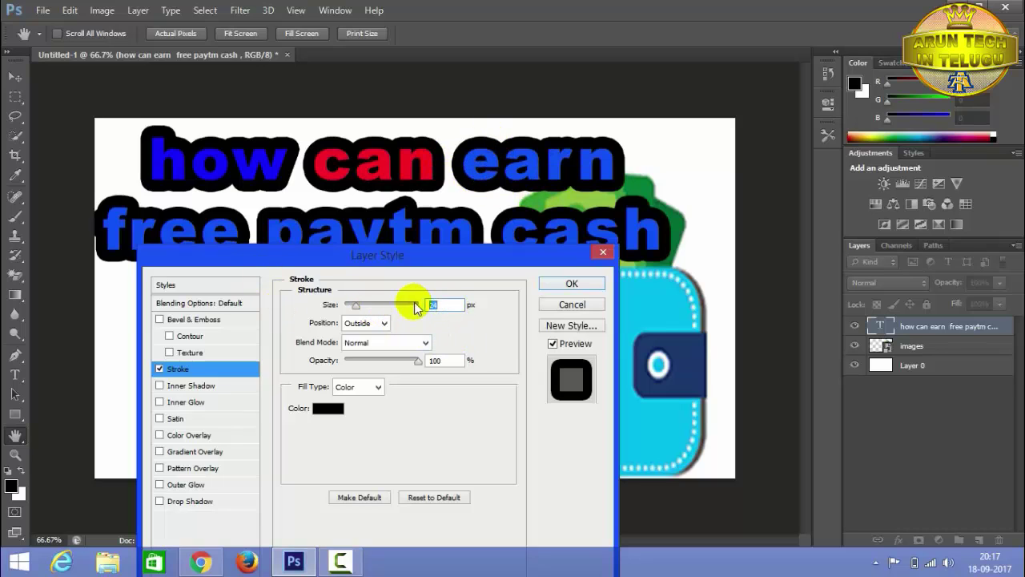
text(7)
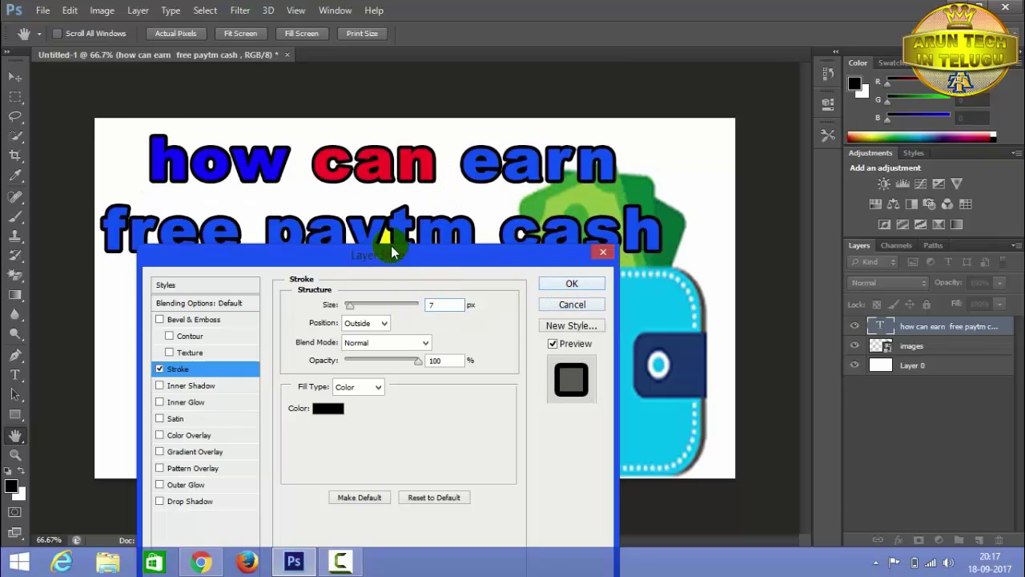
drag(386, 261, 364, 299)
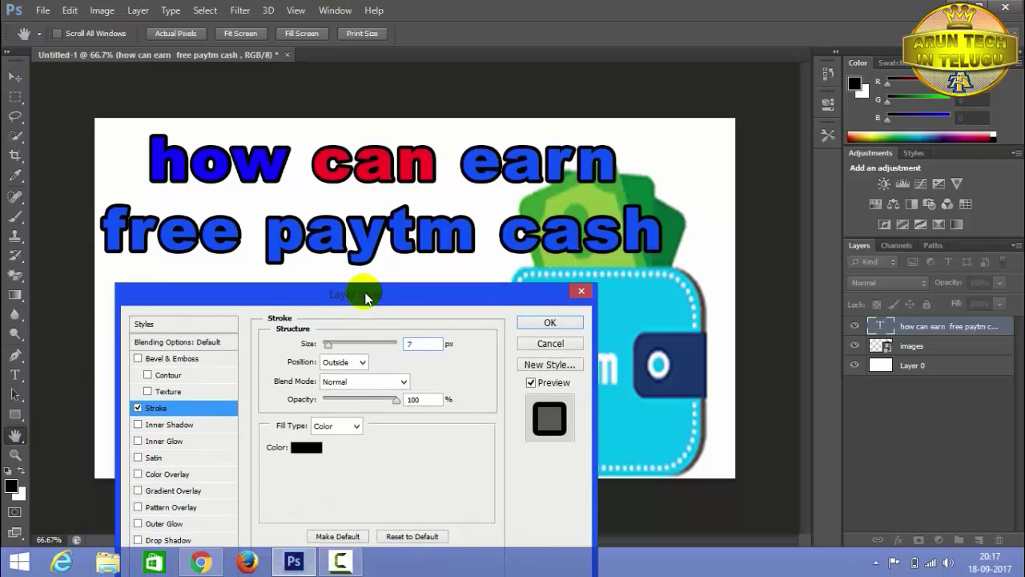
Step: Preview cyan, red and blue stroke colours, revert to black, and apply the Stroke style
click(306, 449)
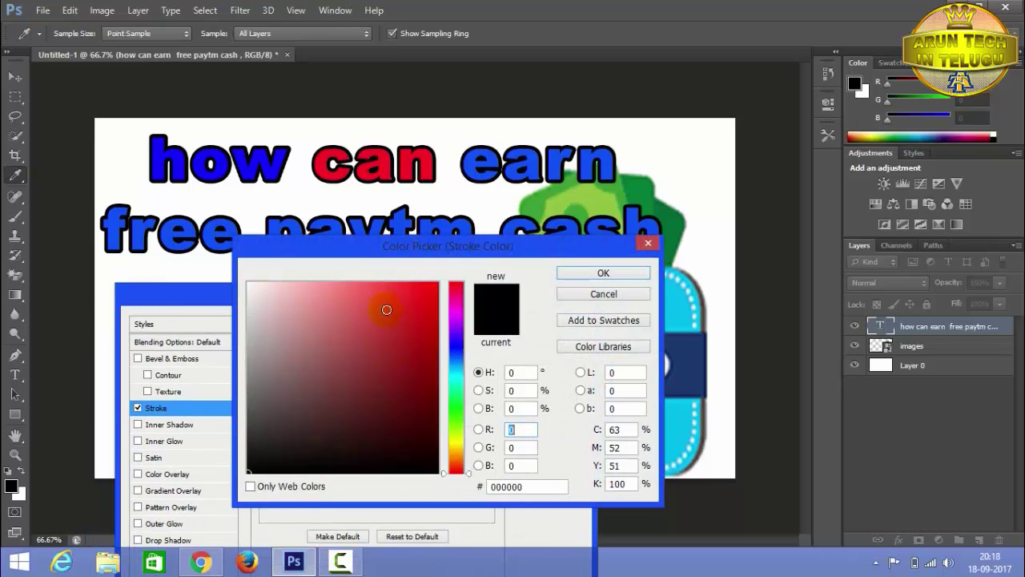
drag(381, 250, 354, 304)
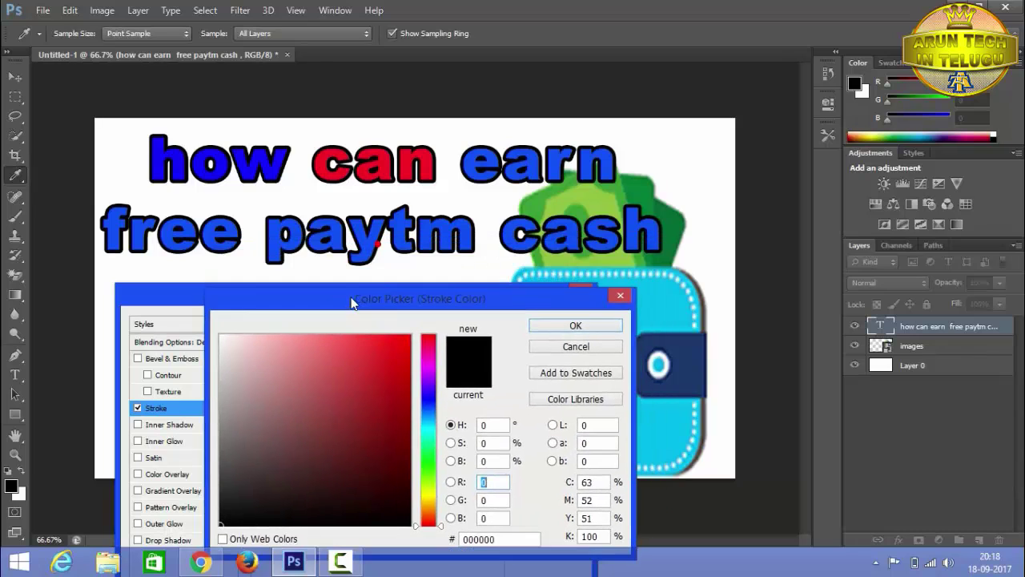
click(430, 432)
click(409, 357)
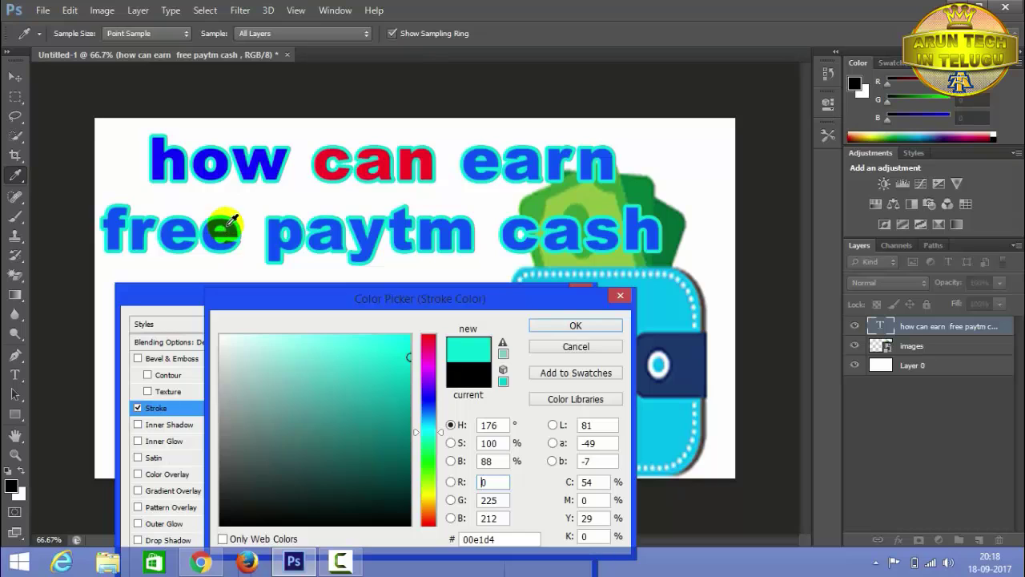
click(462, 371)
click(402, 365)
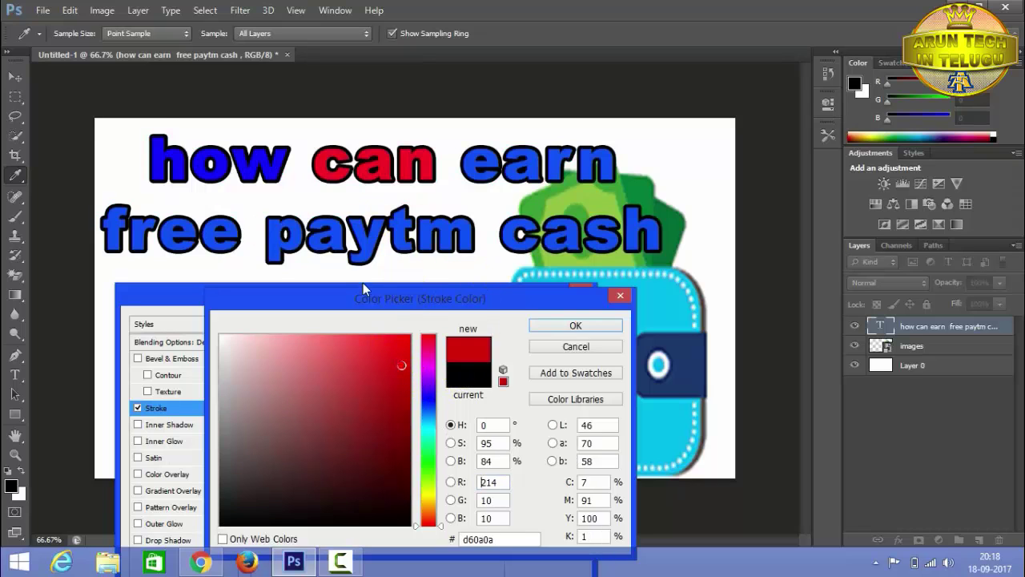
click(431, 397)
click(410, 386)
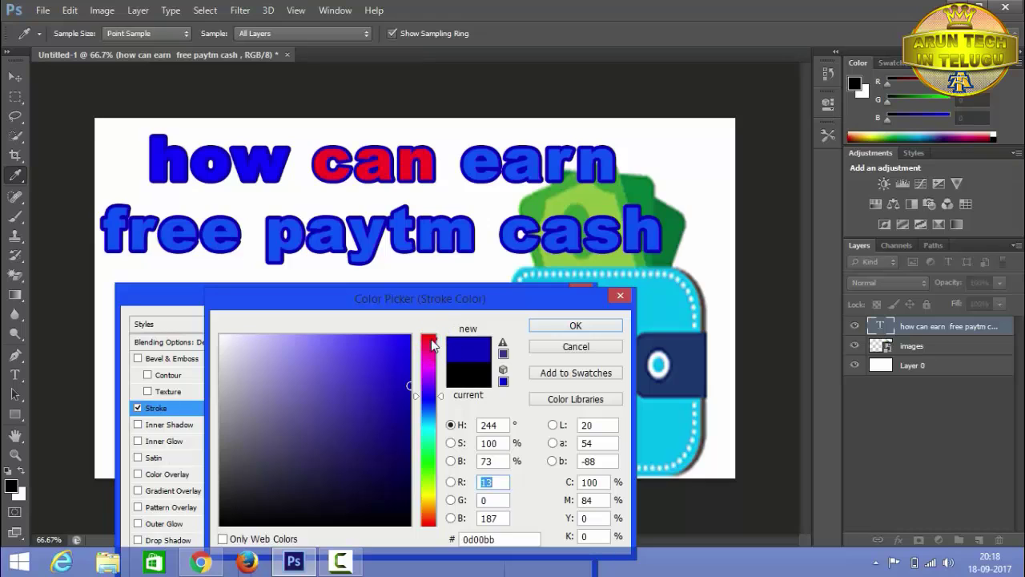
click(461, 376)
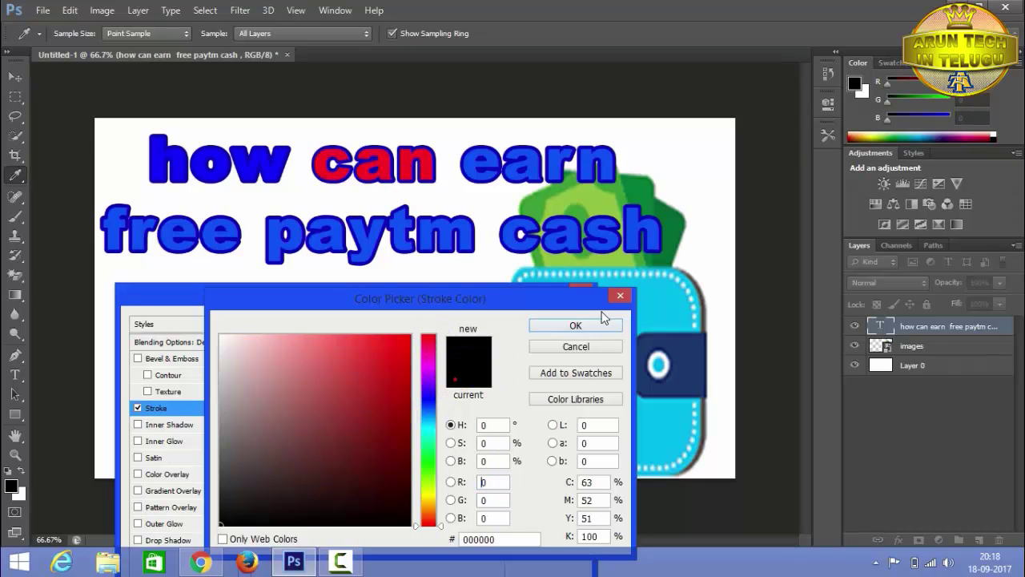
click(564, 326)
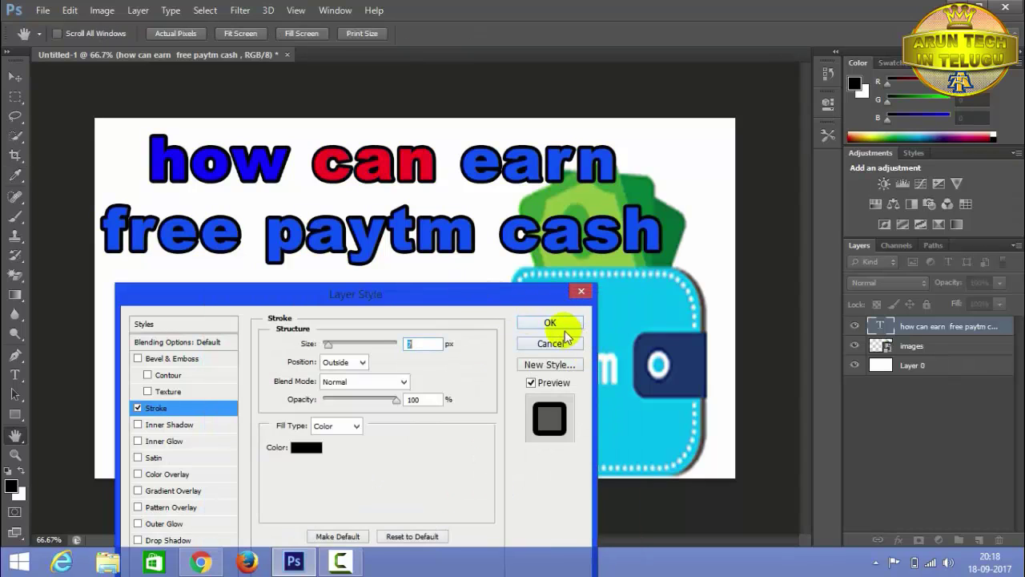
click(555, 322)
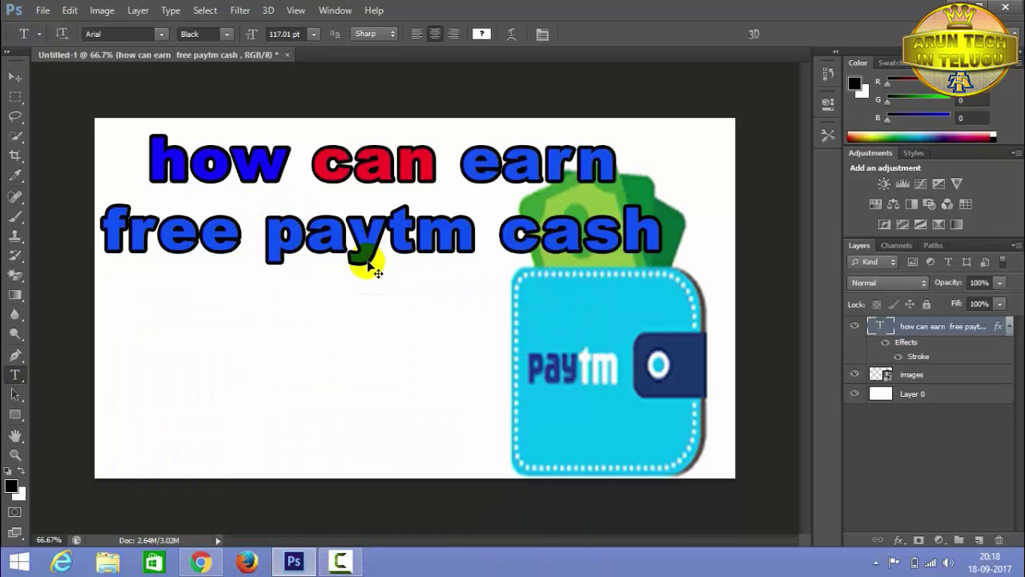
Step: Save the thumbnail to the Desktop as JPEG 'paytm cash' at maximum quality
key(ctrl+s)
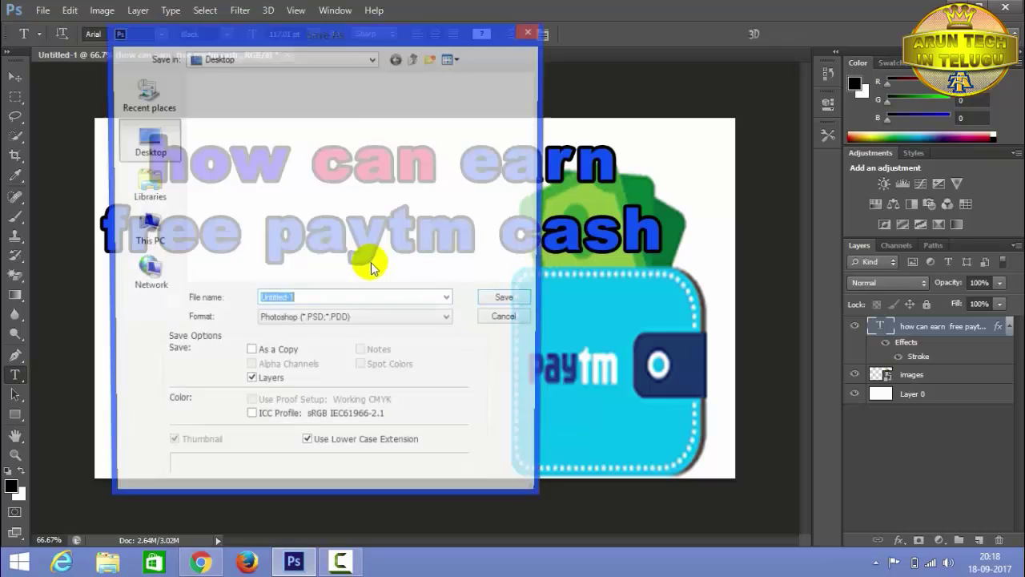
drag(136, 53, 175, 90)
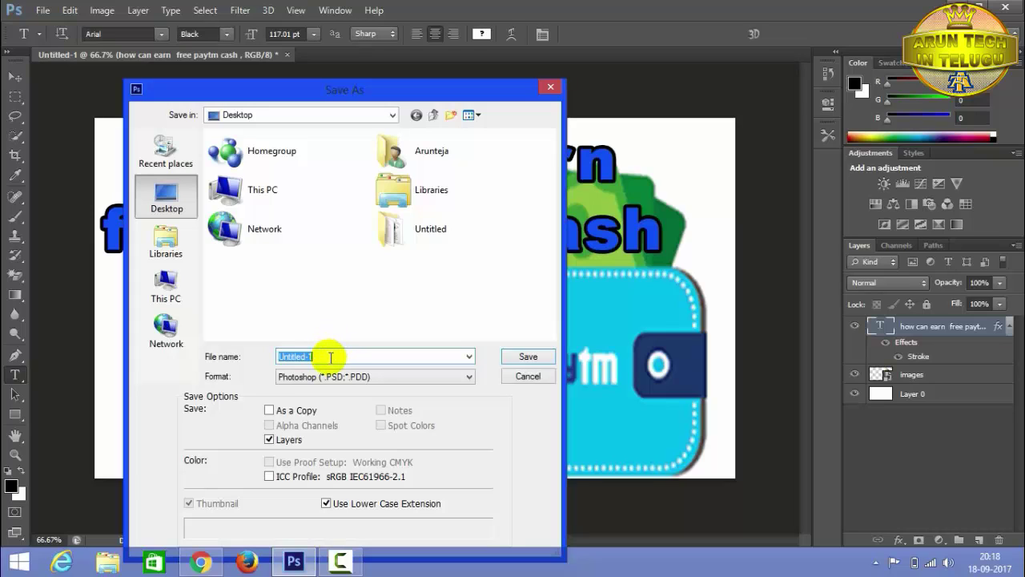
text(paytm cash)
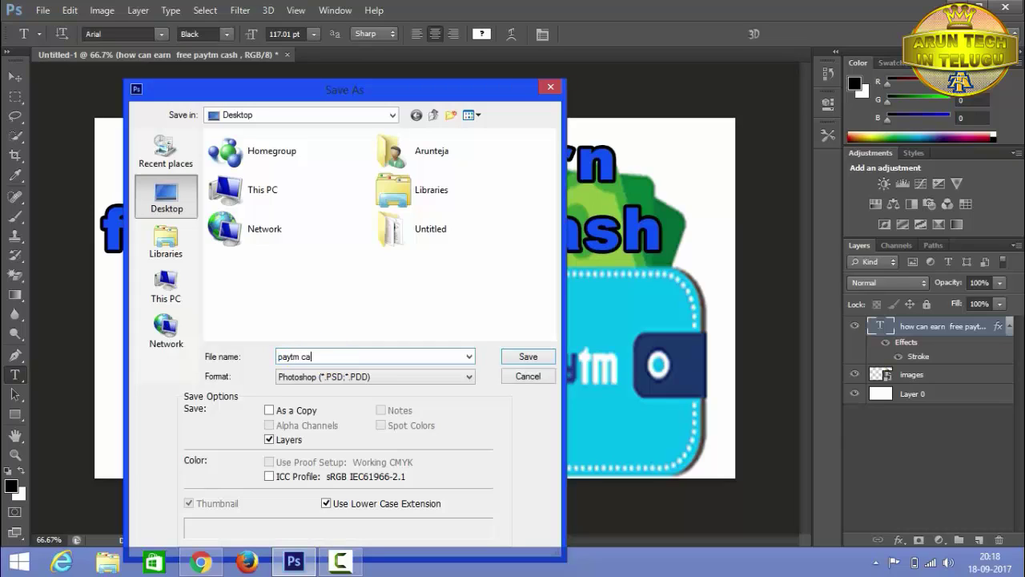
click(335, 382)
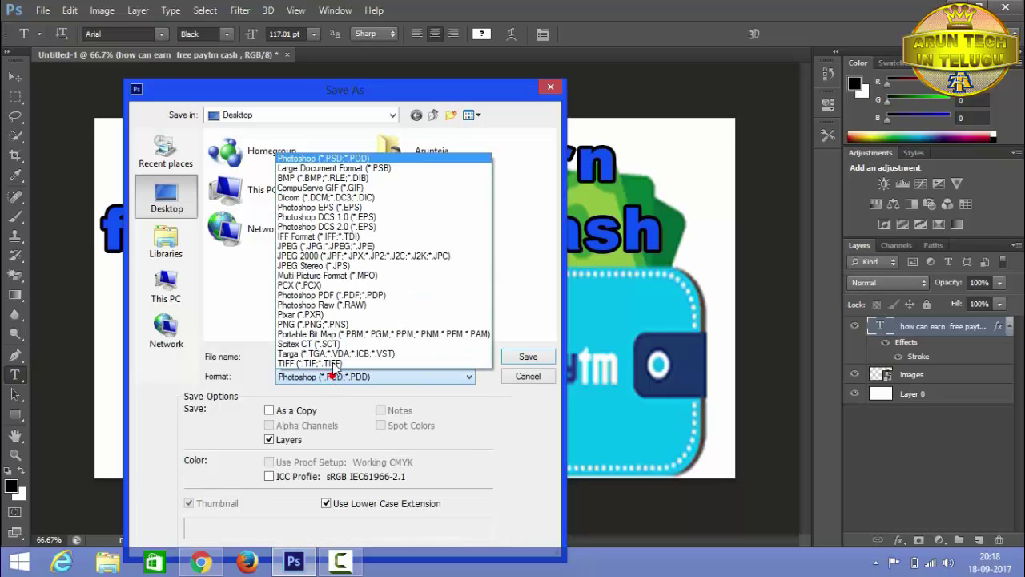
click(328, 247)
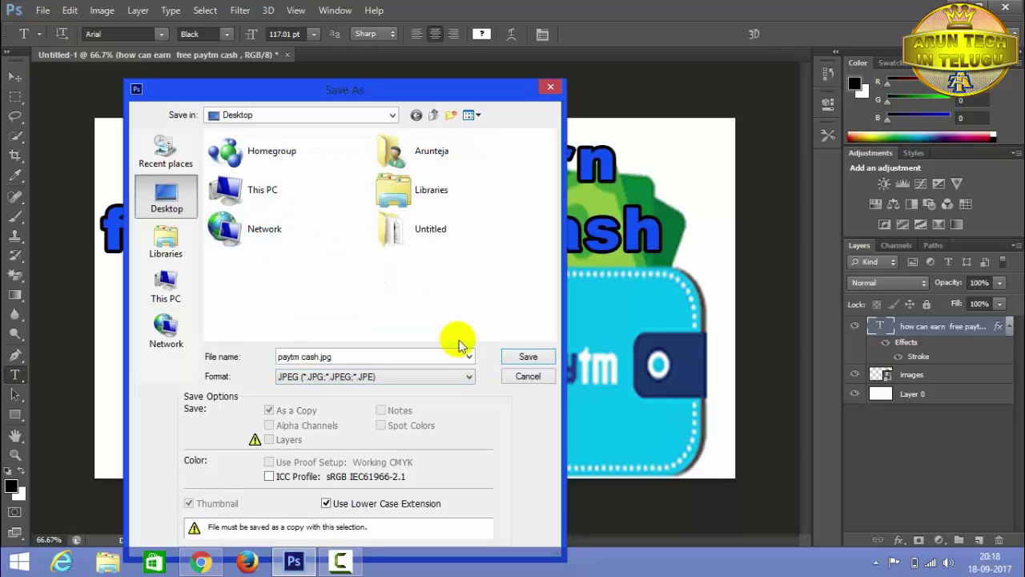
click(526, 358)
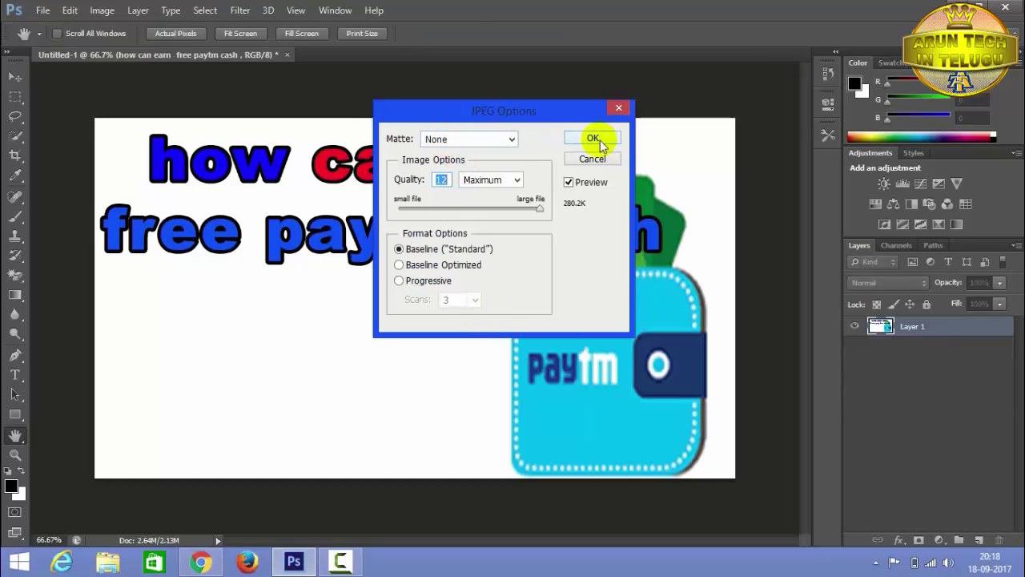
click(593, 140)
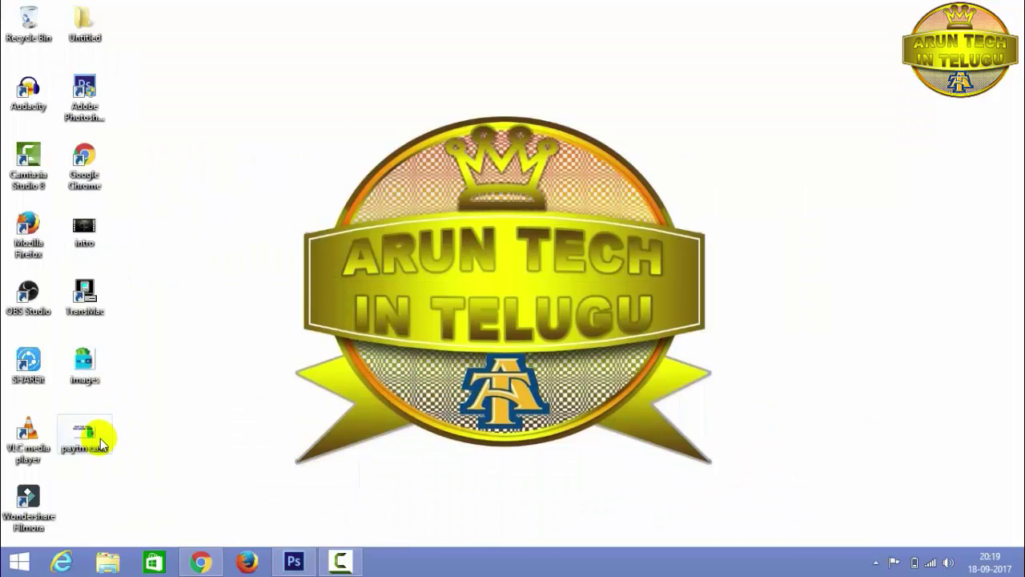
Step: Preview paytm cash.jpg from the Desktop in Photo Viewer, then close it
double_click(101, 442)
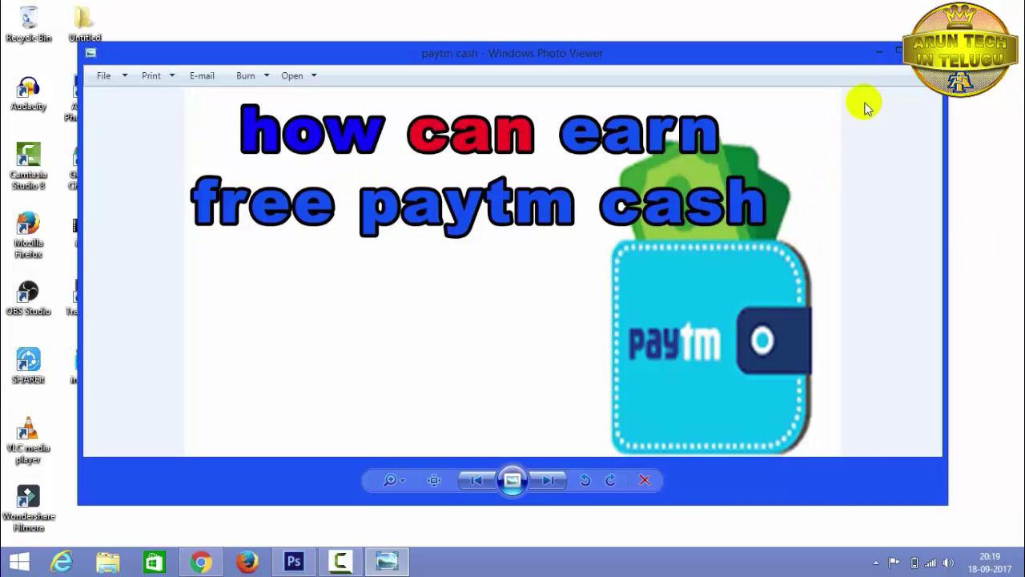
click(928, 52)
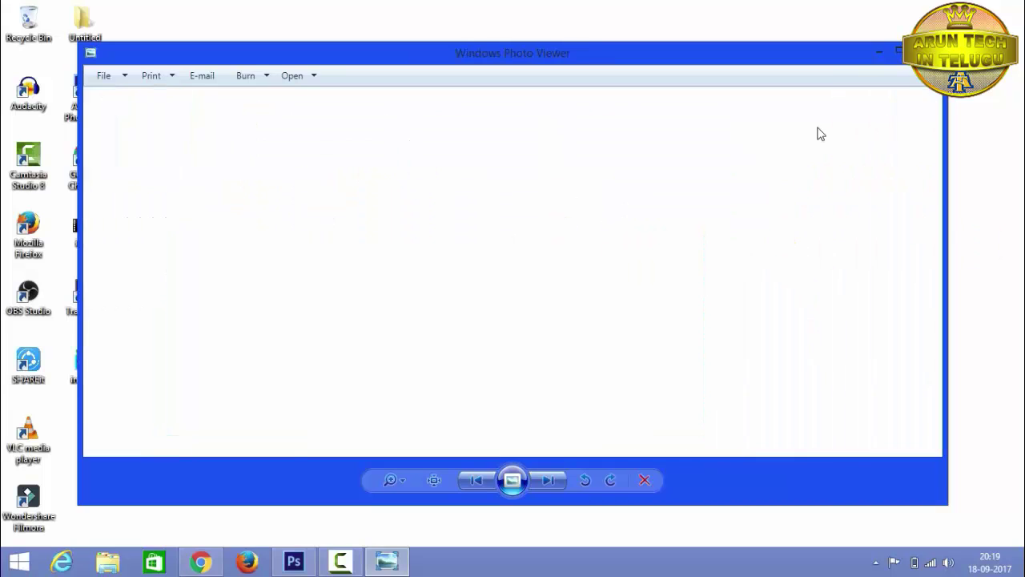
Step: Open the edit page of the 'How to Earn Free Paytm Cash Reading News Paper' video
click(203, 562)
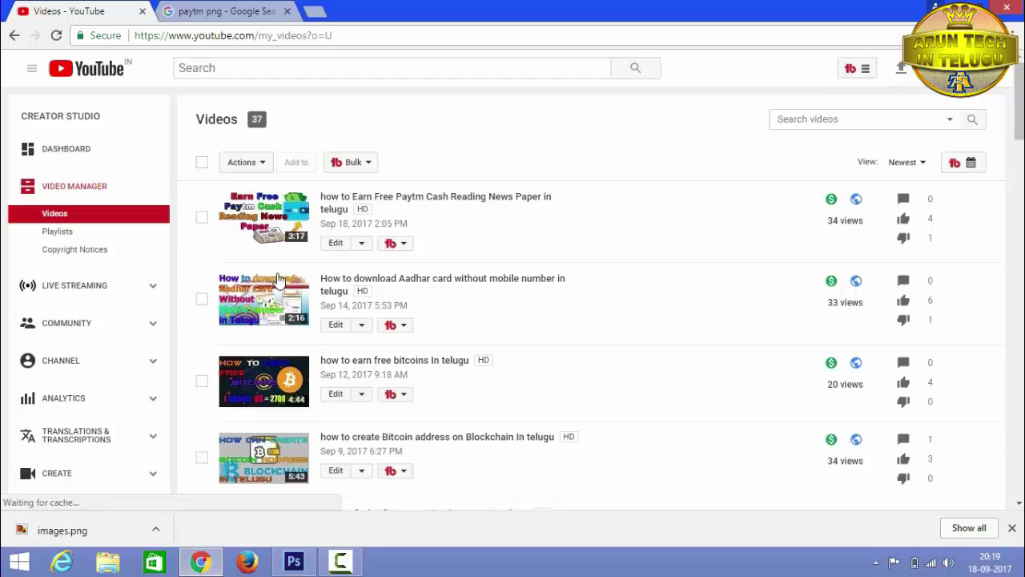
click(306, 236)
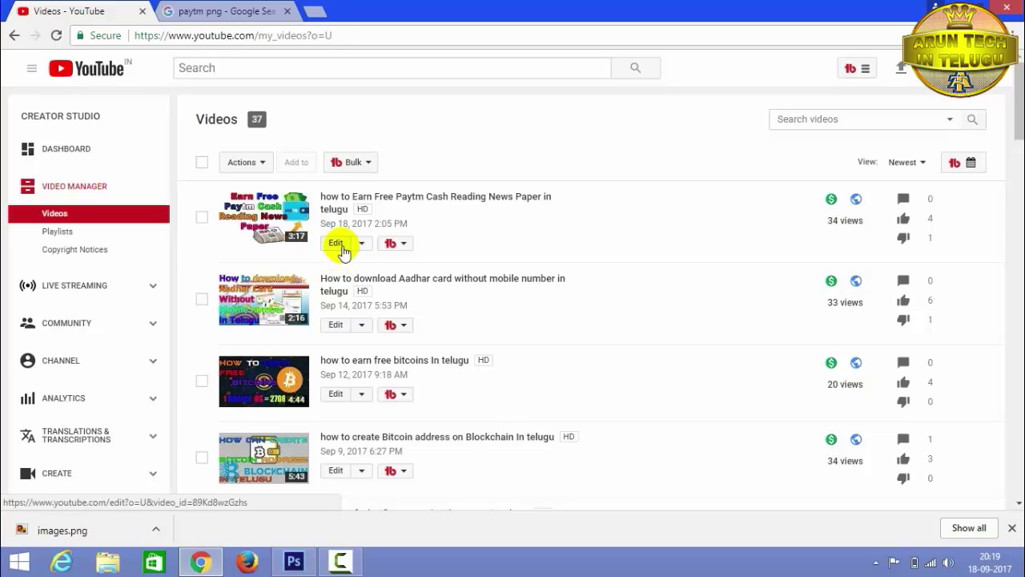
click(340, 246)
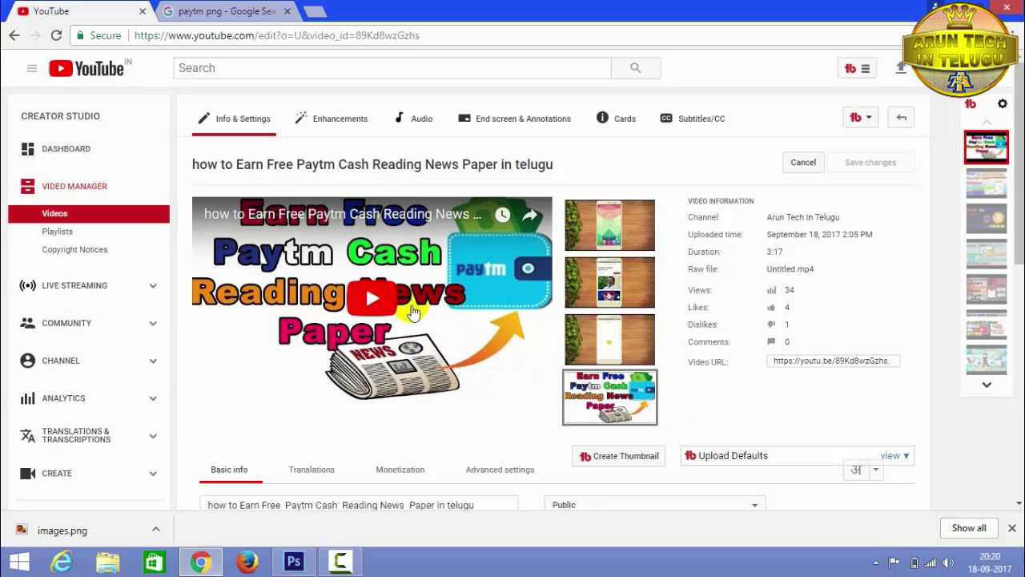
mouse_move(609, 397)
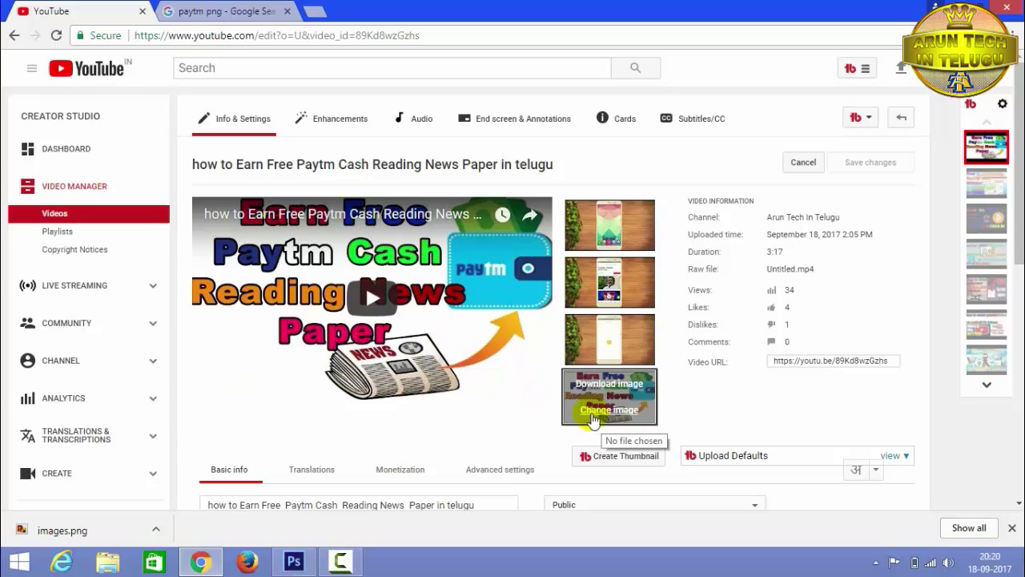
Step: Replace the video's custom thumbnail with paytm cash.jpg
click(600, 412)
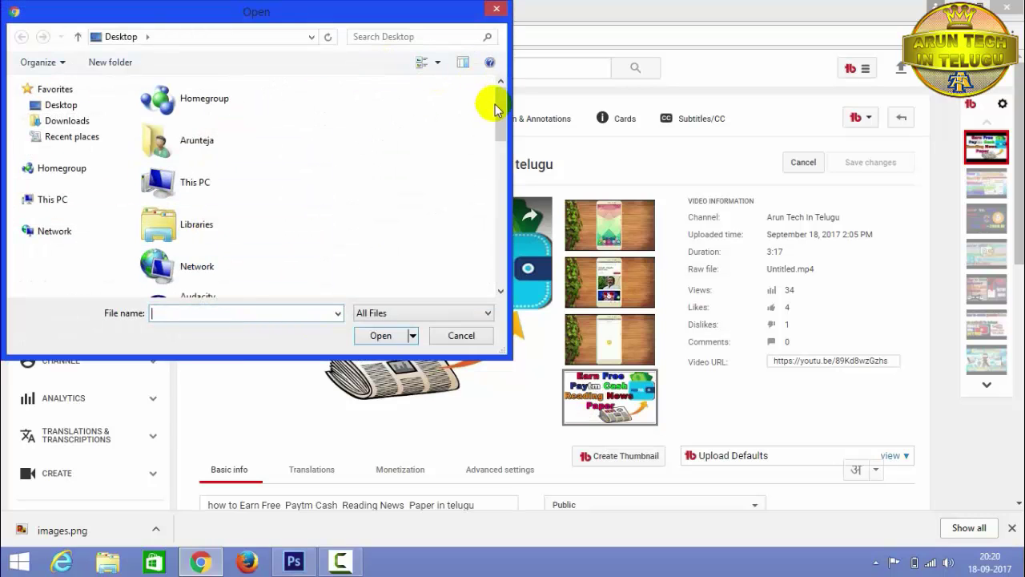
drag(499, 115, 491, 258)
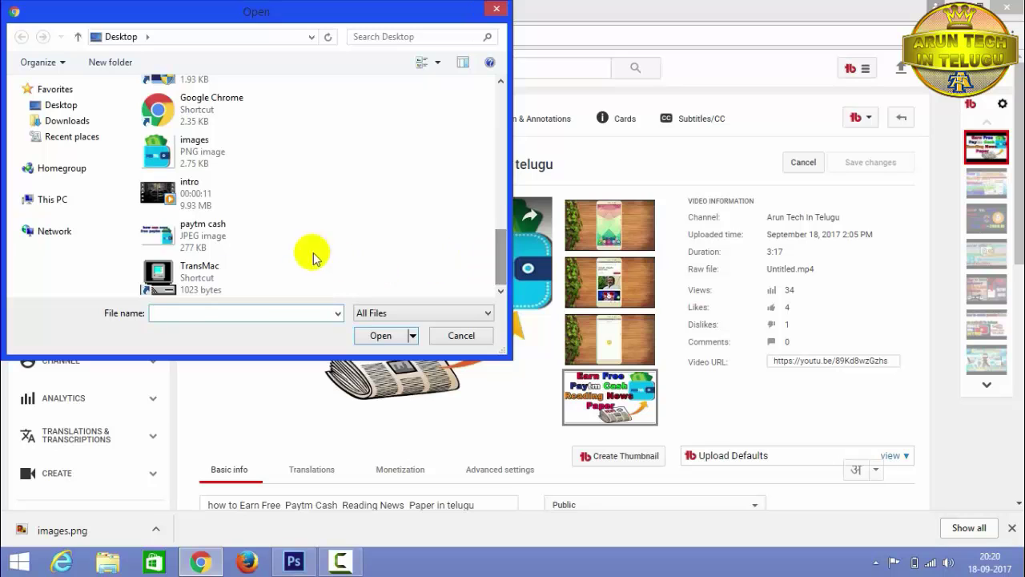
double_click(232, 242)
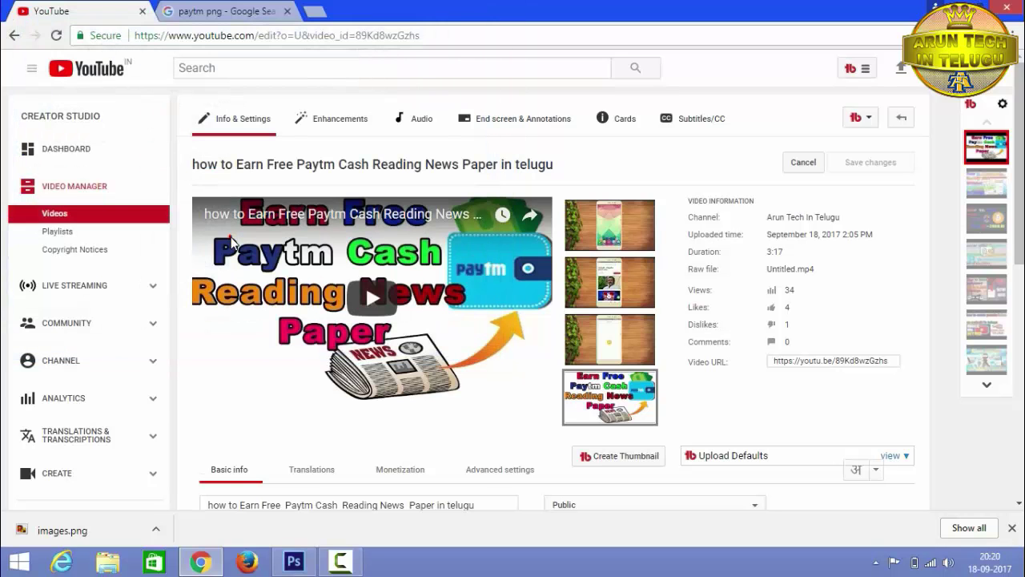